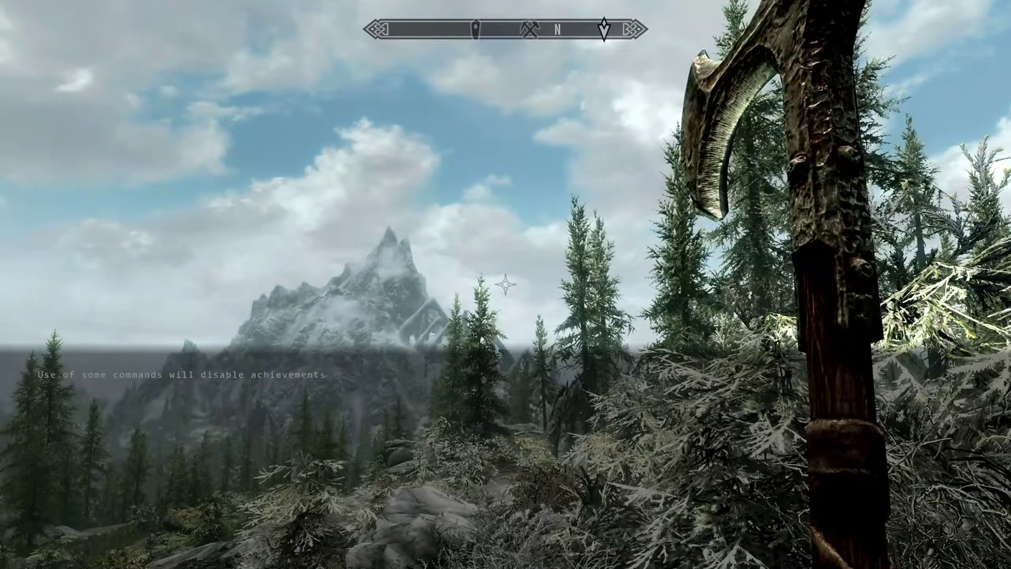
Run the showracemenu console command to open the RaceMenu character editor.
text(showr)
key(BackSpace)
key(BackSpace)
text(menu)
key(Return)
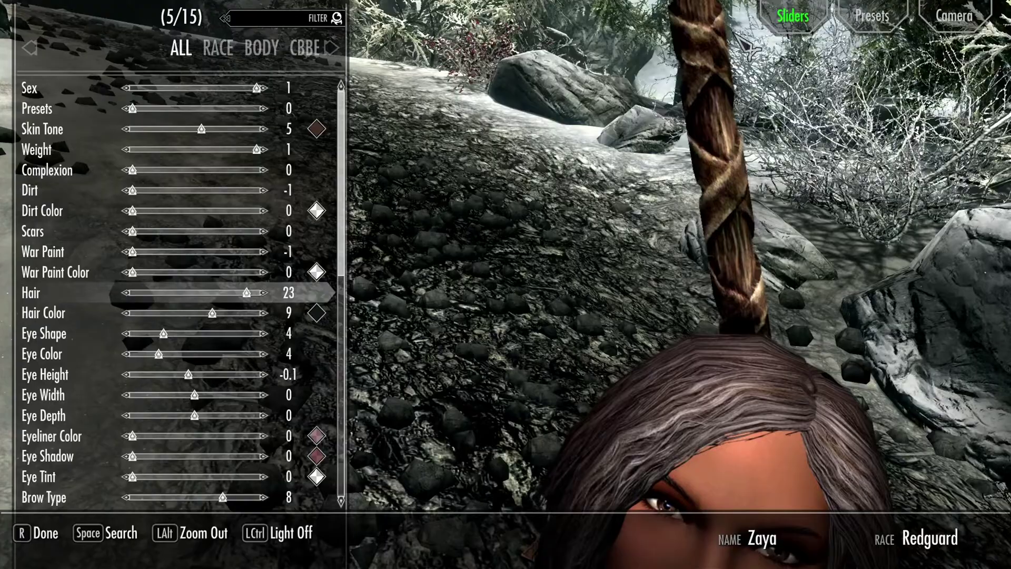
Browse the slider categories, Presets and Camera panels, move the camera, then reopen the console.
click(330, 49)
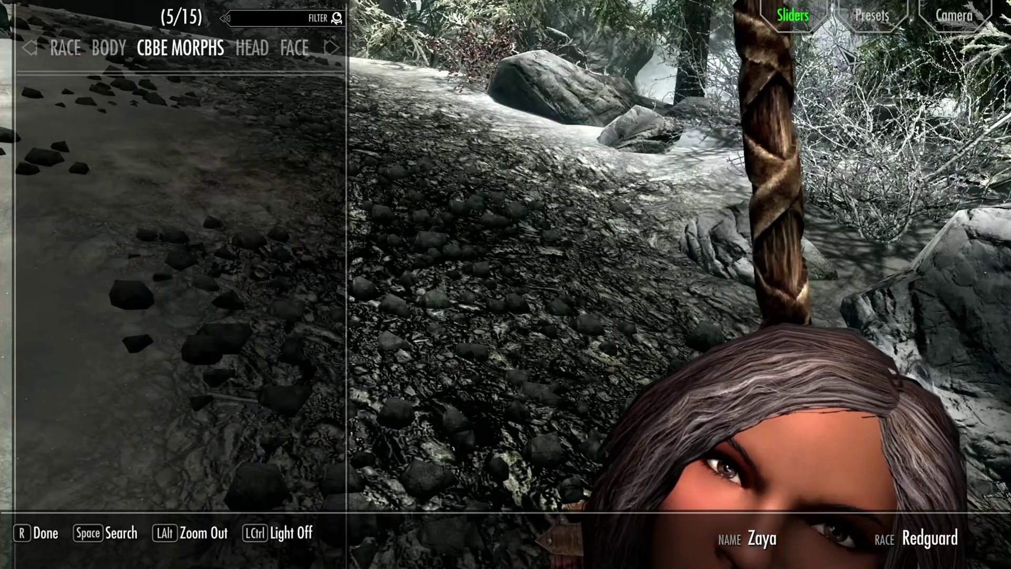
click(896, 42)
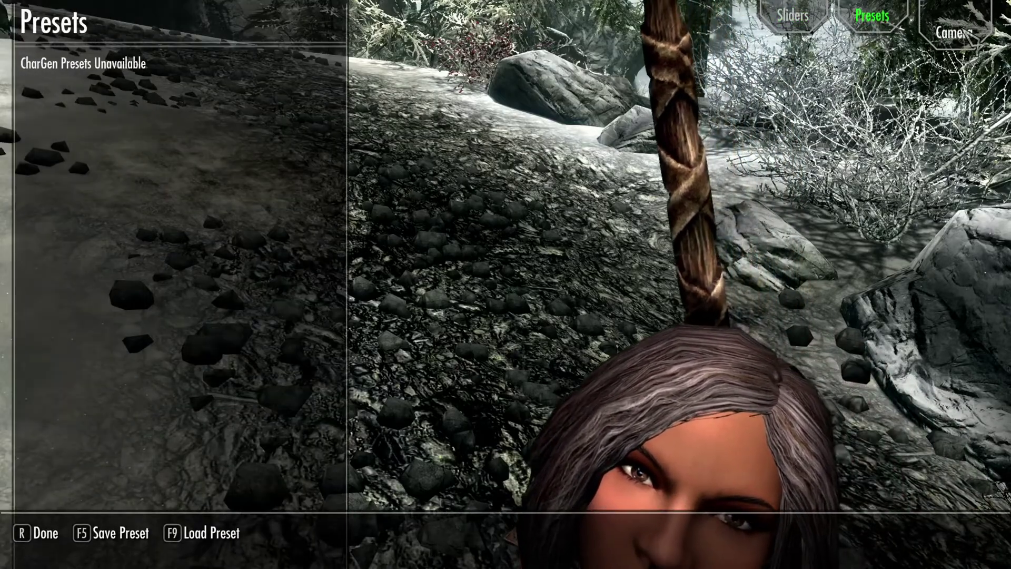
click(969, 35)
key(alt)
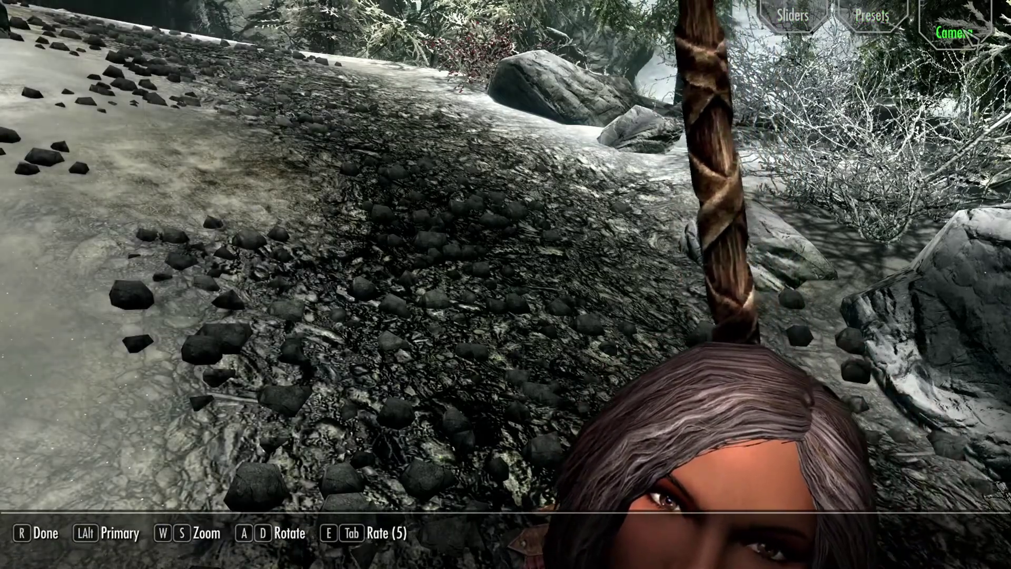
key(a)
key(Tab)
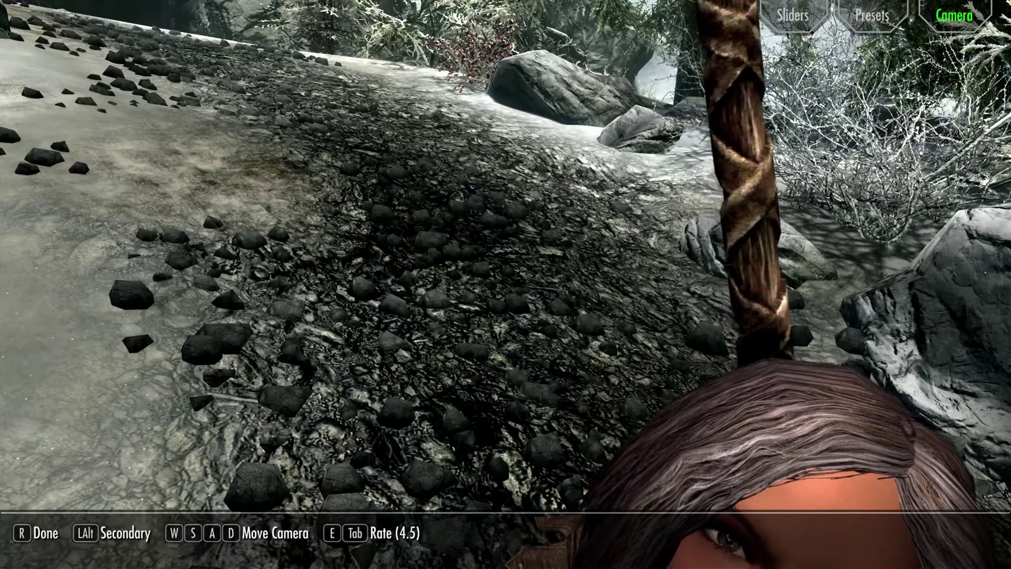
key(d)
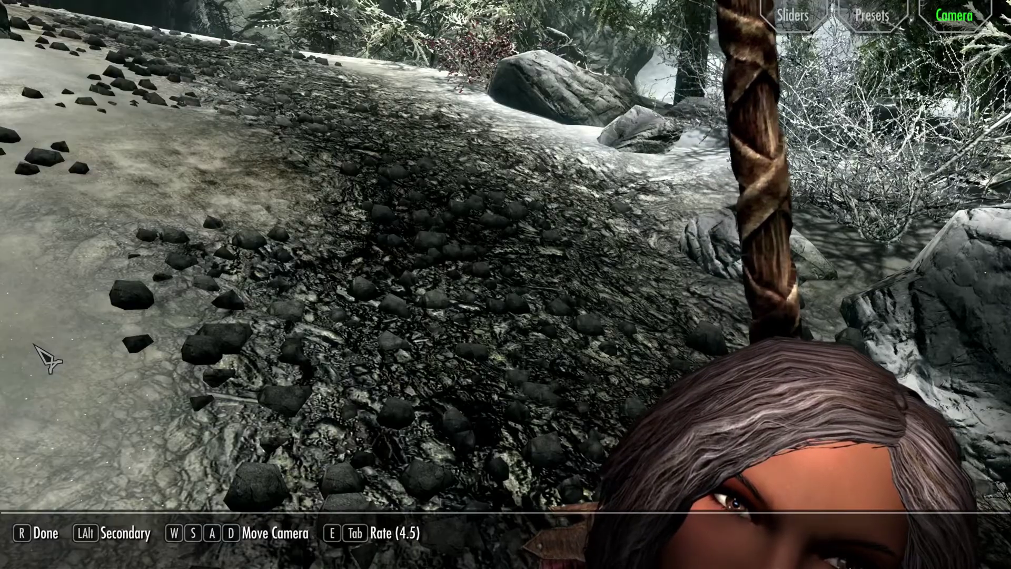
key(grave)
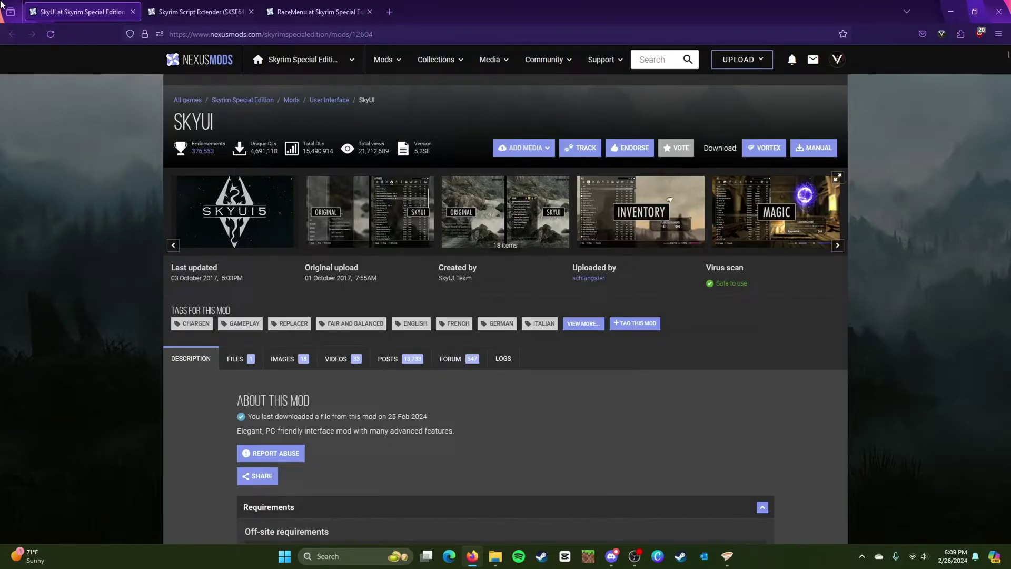
Switch between the SKSE64, RaceMenu and SkyUI mod pages.
click(211, 11)
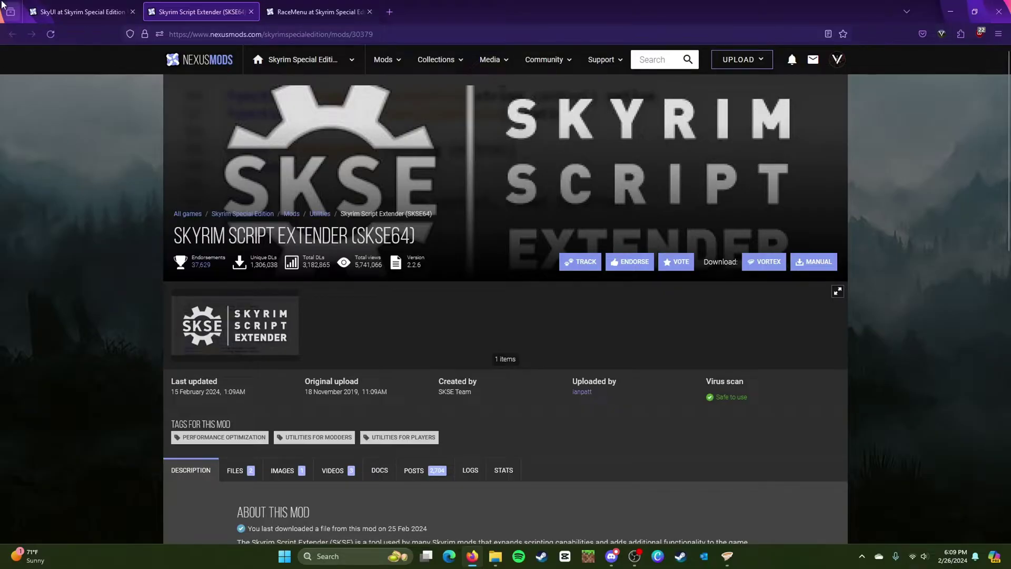
click(277, 6)
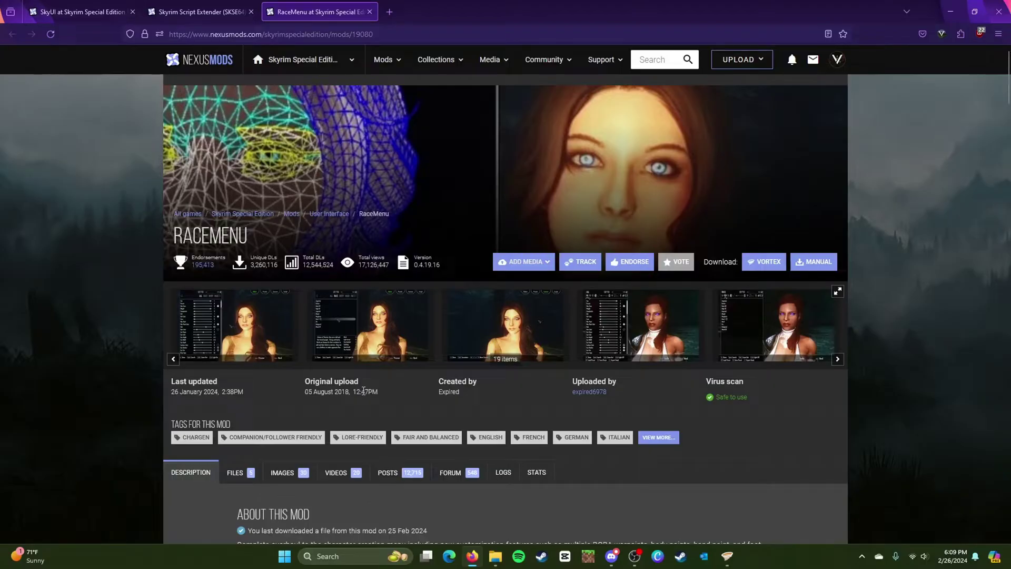
click(240, 7)
click(98, 5)
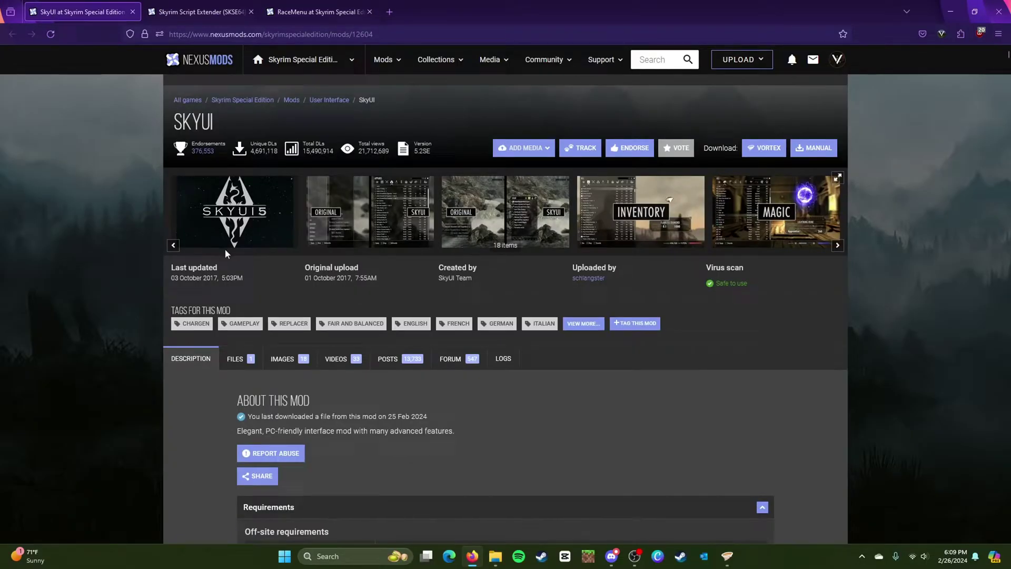
View SkyUI's Active Effects, Smithing and Enchanting screenshots full-size, then return to SKSE64.
click(374, 232)
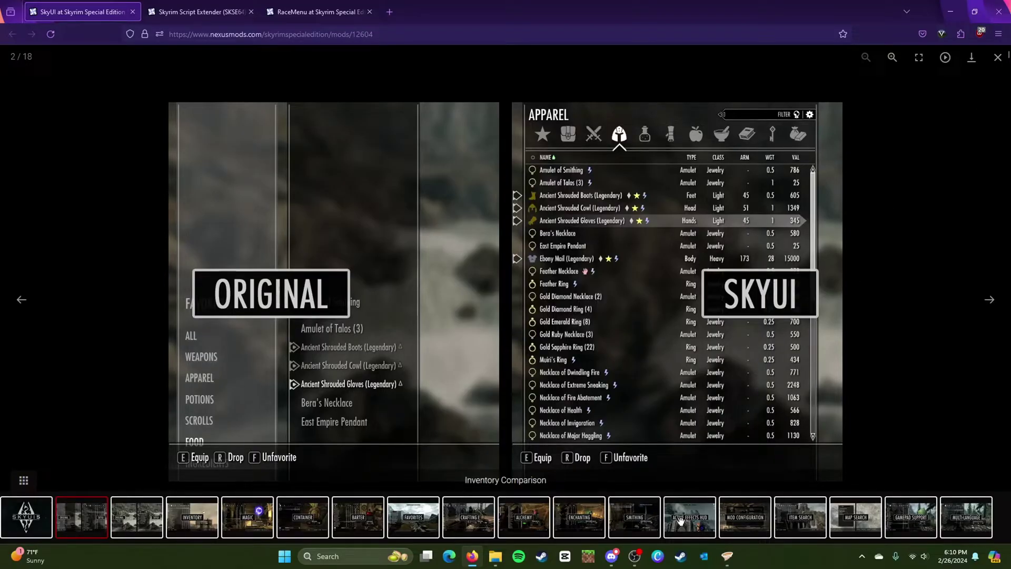
click(665, 533)
click(635, 519)
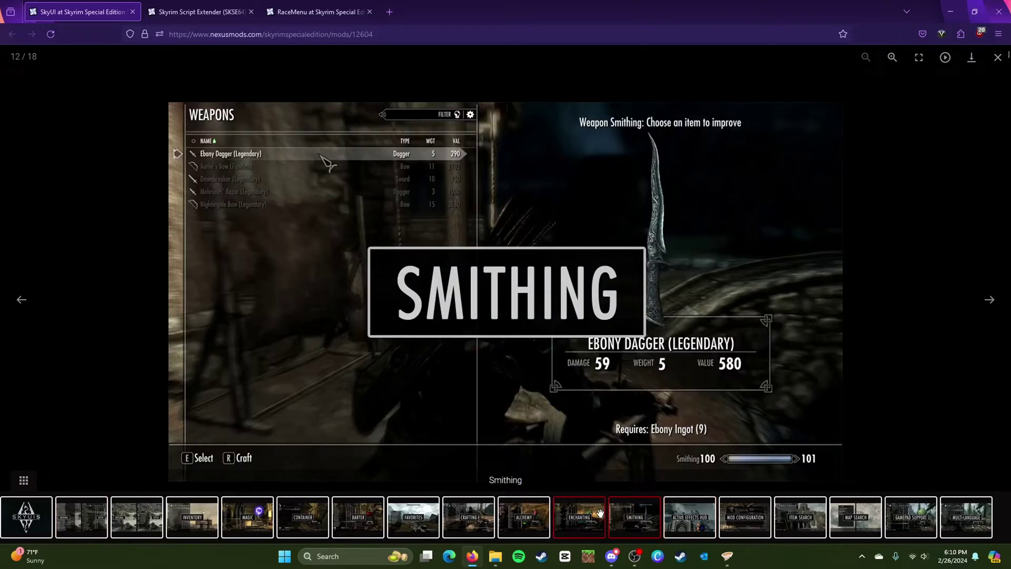
click(580, 518)
click(998, 57)
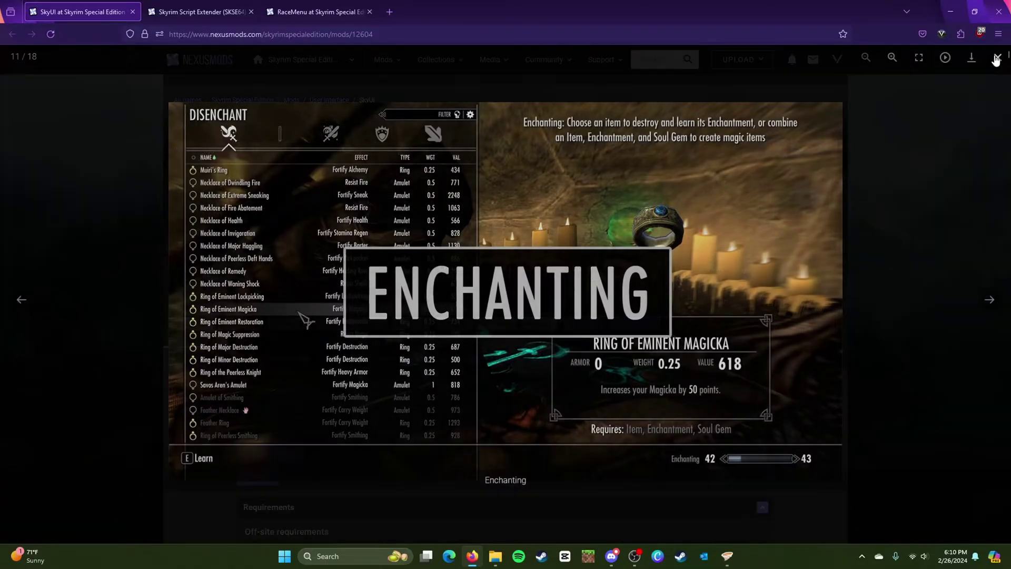
click(174, 11)
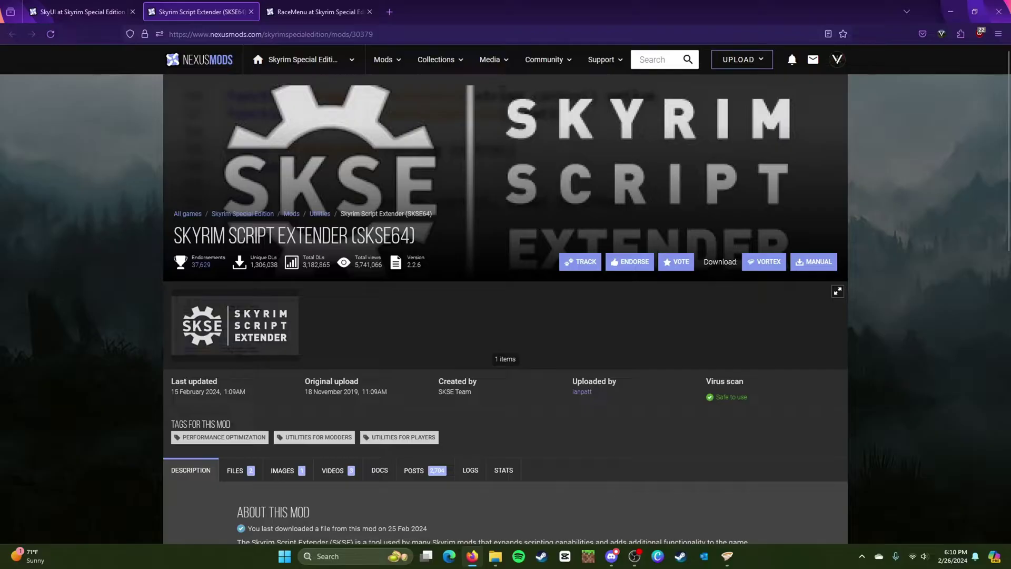
Expand SKSE64's Requirements, highlight the 'no known dependencies' line, collapse it, and return to SkyUI.
scroll(232, 416, down, 4)
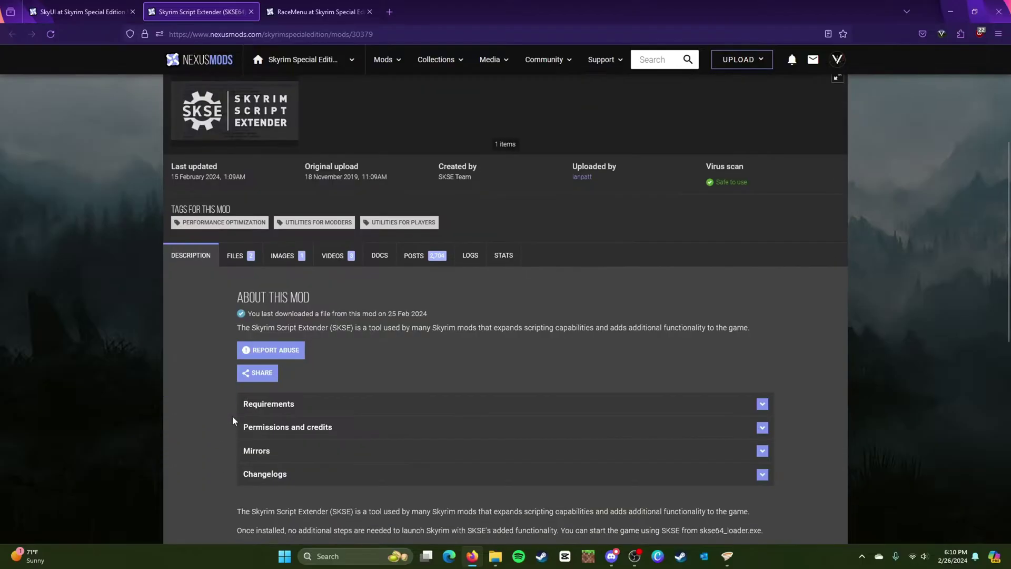
click(309, 408)
scroll(309, 408, down, 3)
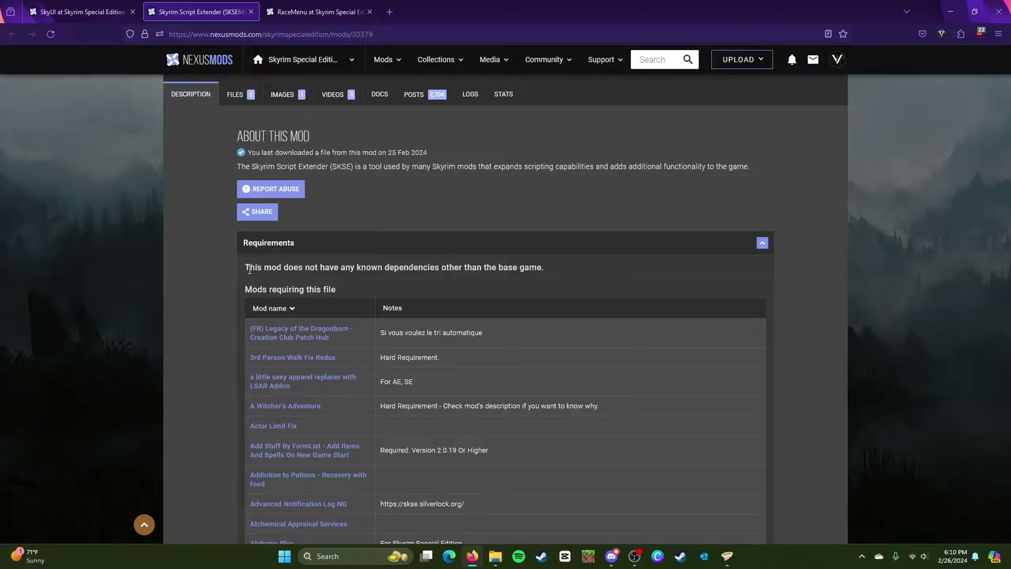
drag(237, 266, 667, 275)
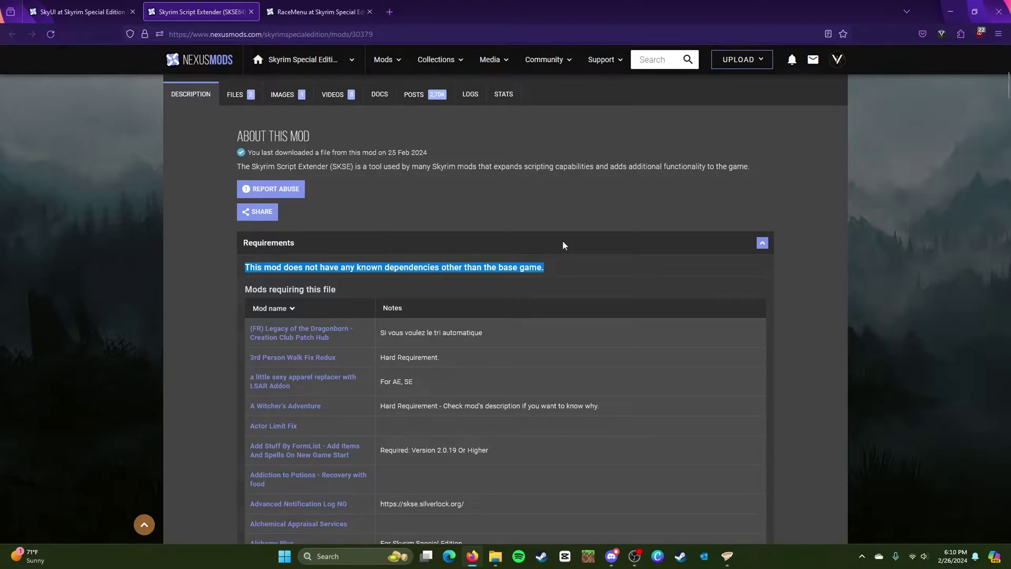
click(318, 240)
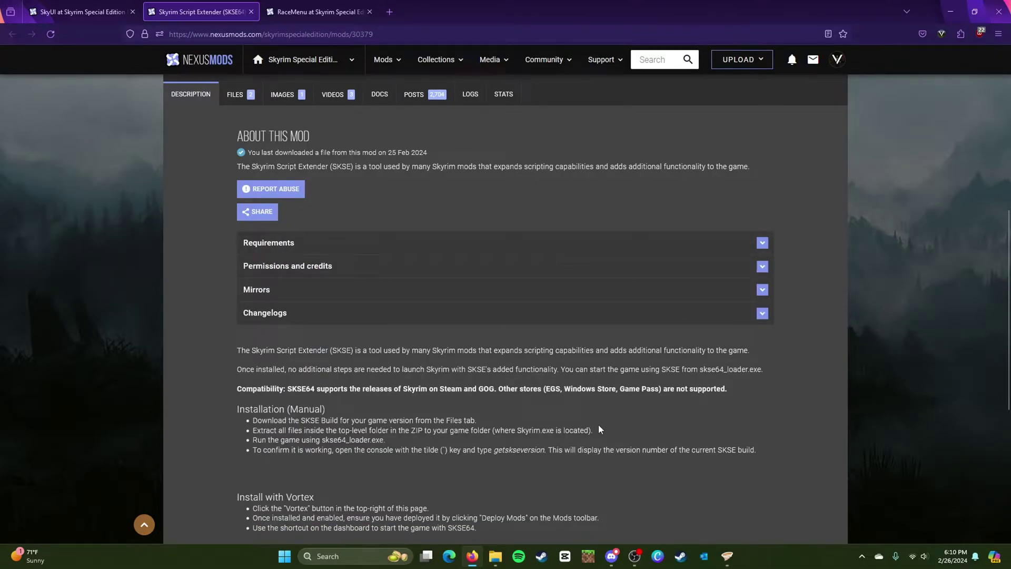
click(57, 5)
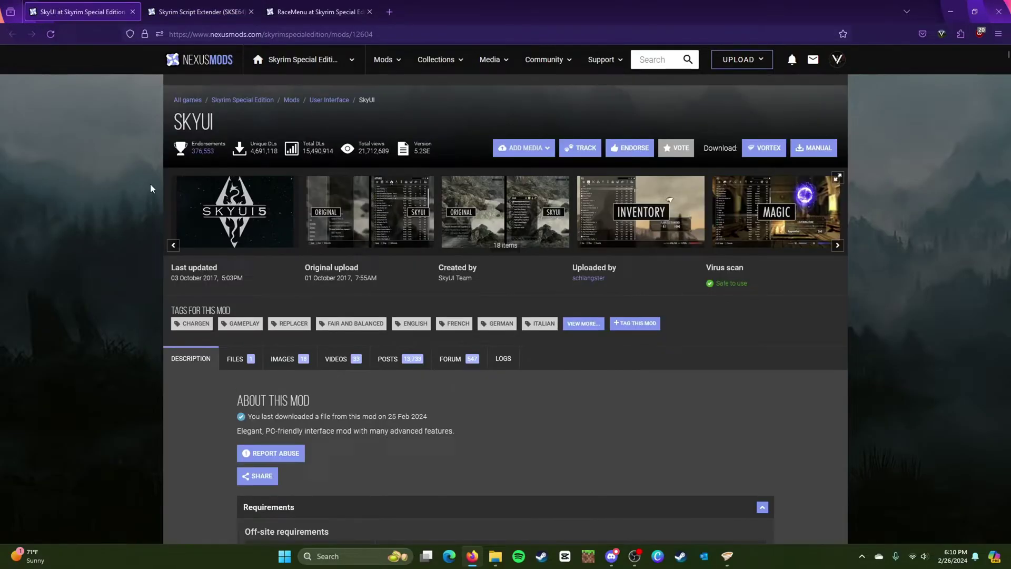
Check the SkyrimSE file's Properties Details, showing file version 1.6.1170.0, then cancel.
mouse_move(498, 557)
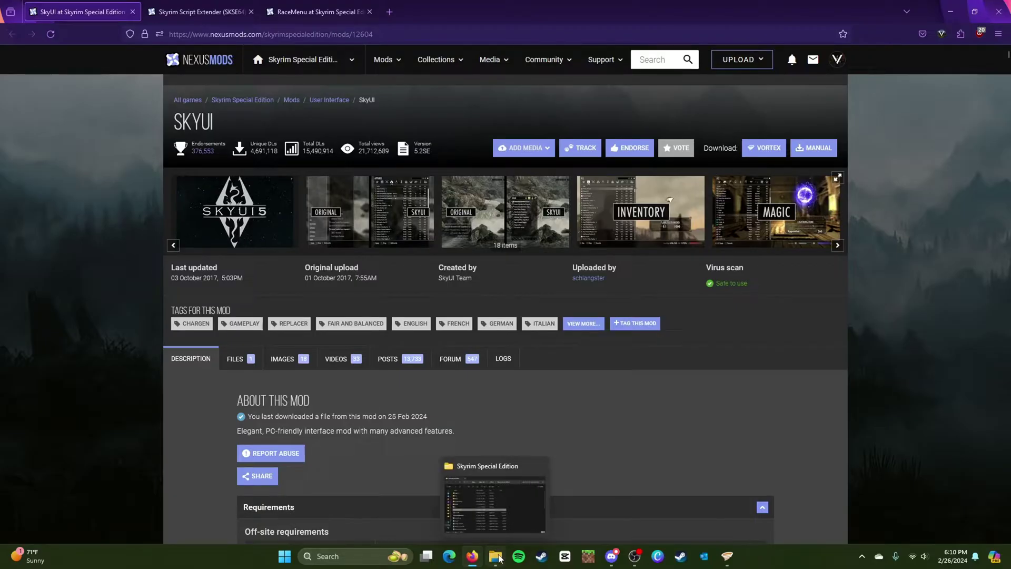
click(495, 498)
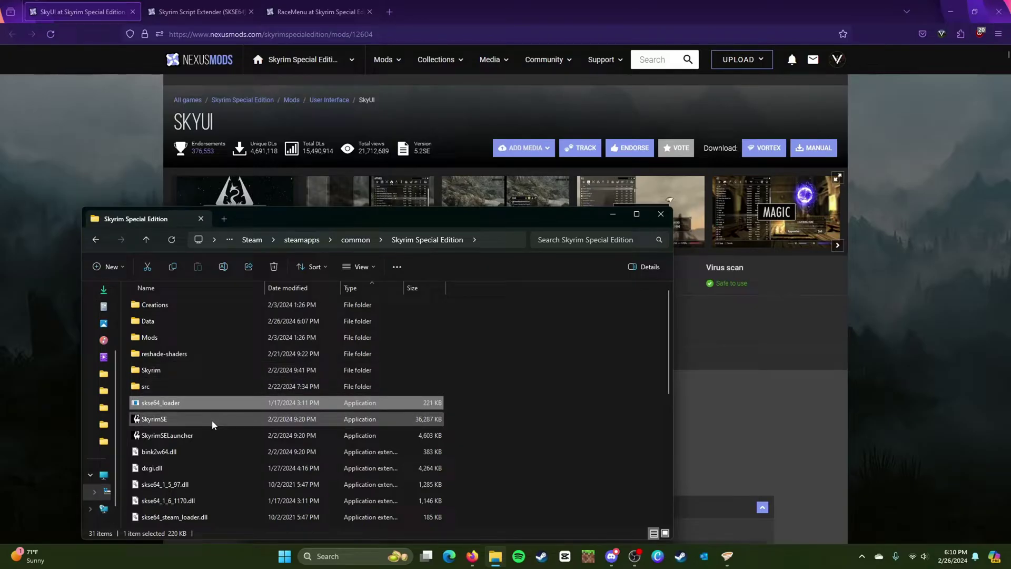
click(213, 425)
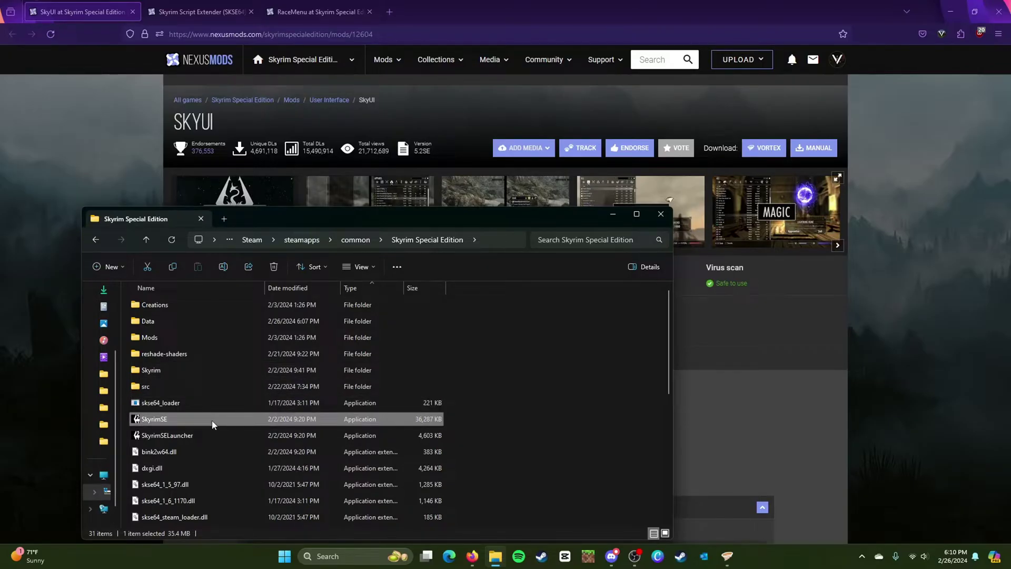
right_click(213, 425)
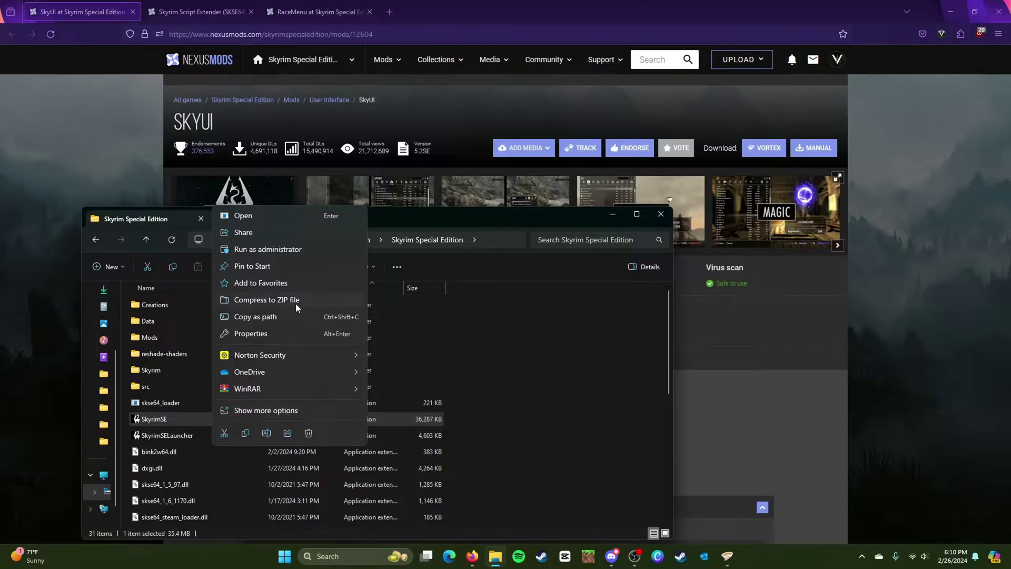
click(253, 333)
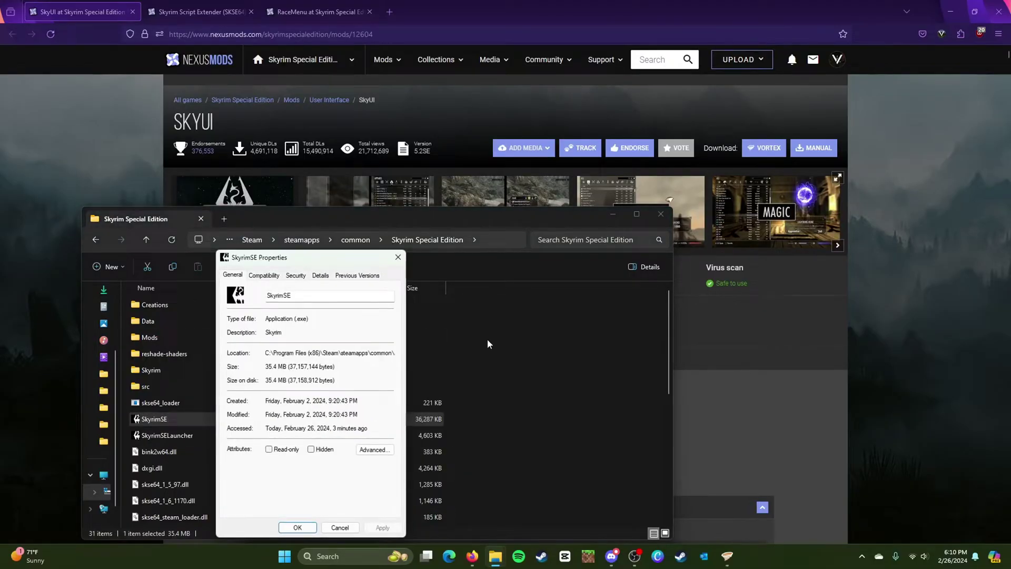
click(328, 276)
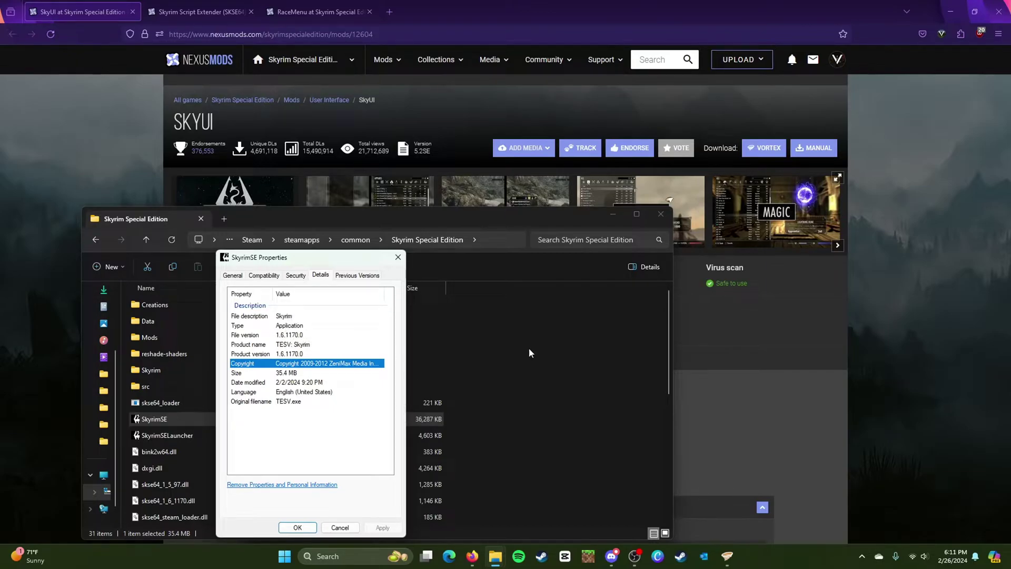
click(340, 528)
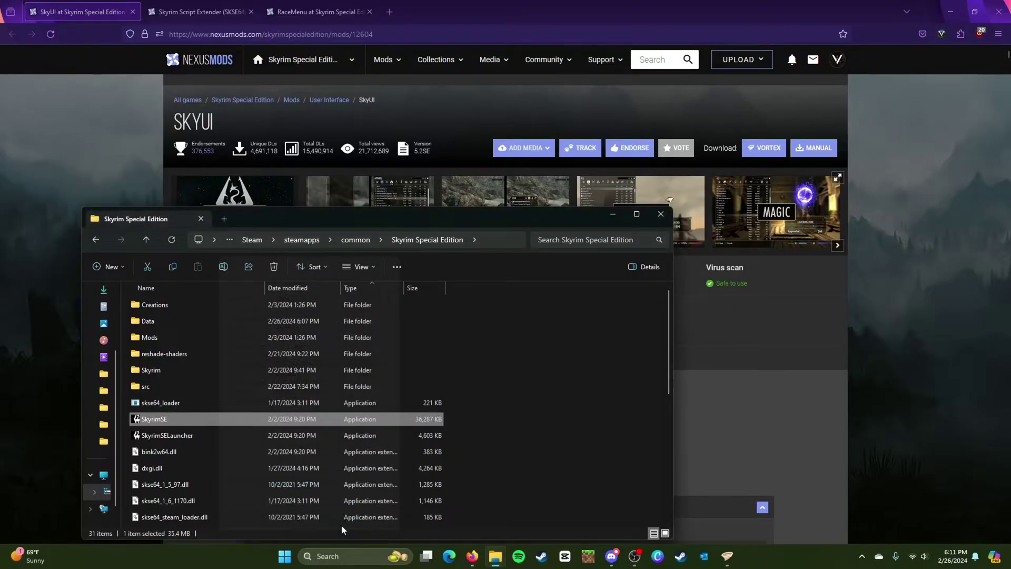
Hide the game folder, scroll the SkyUI page, then bring the browser back to the front.
click(614, 215)
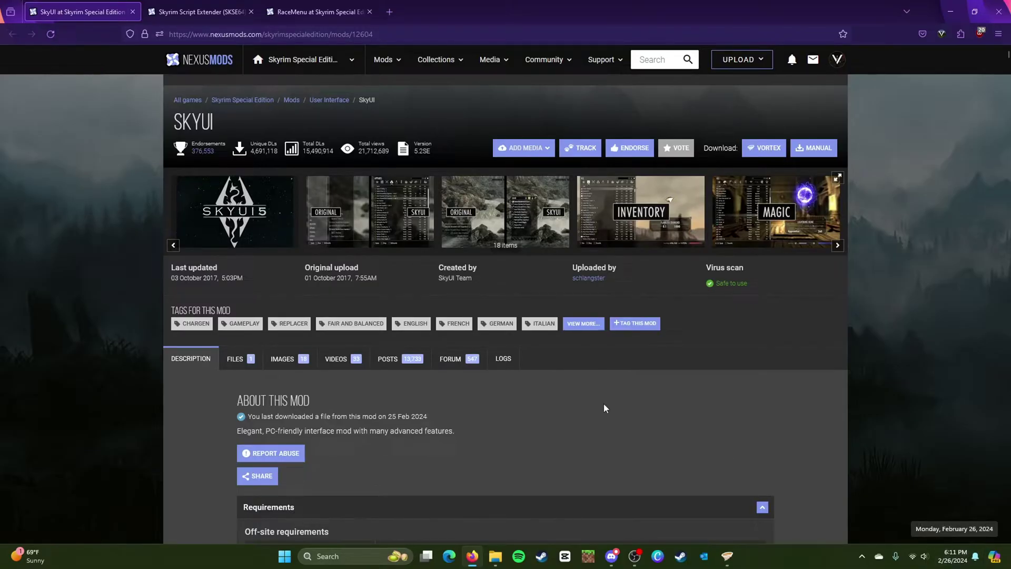
scroll(605, 408, down, 2)
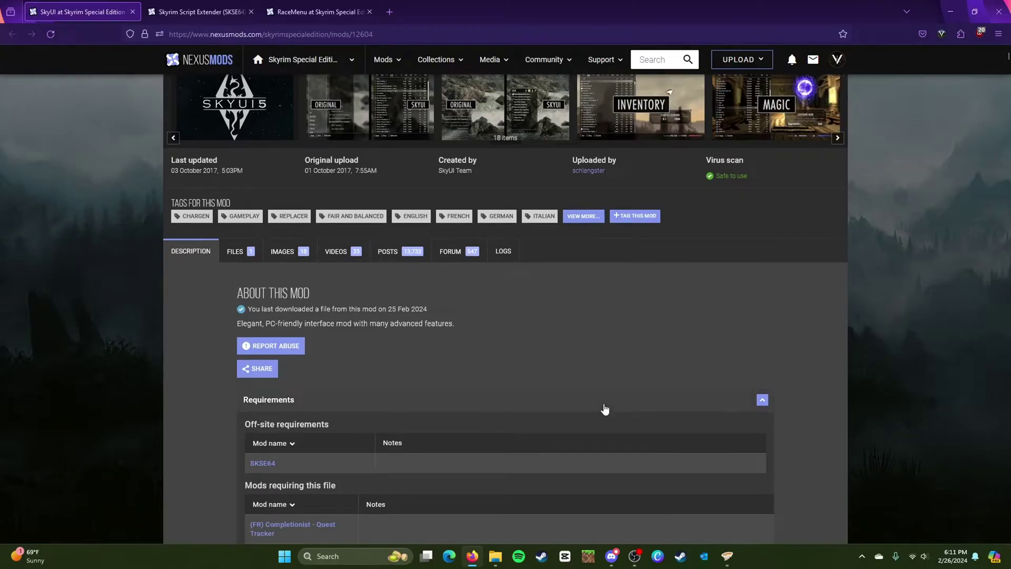
scroll(604, 409, down, 3)
scroll(605, 408, up, 1)
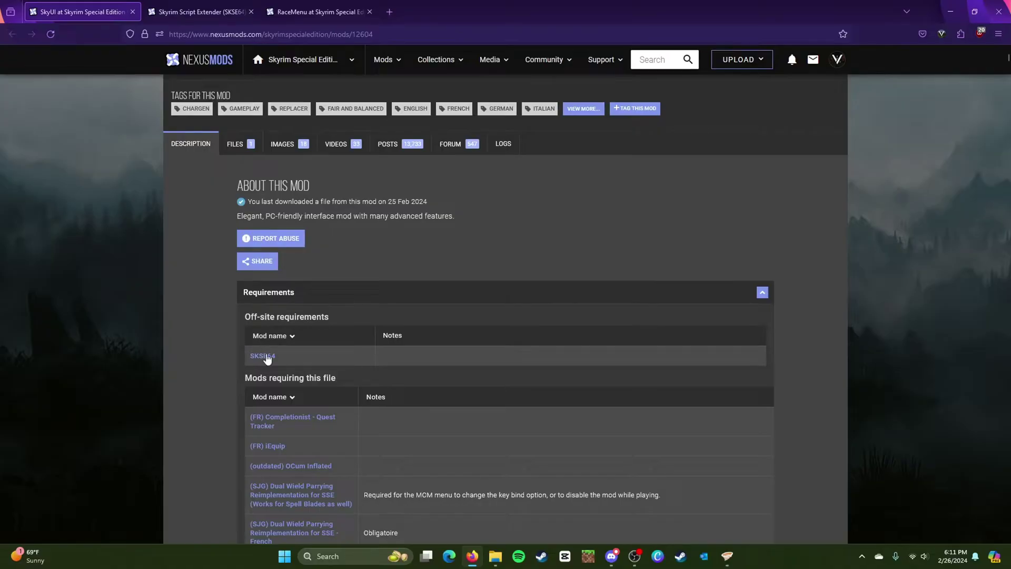
click(495, 556)
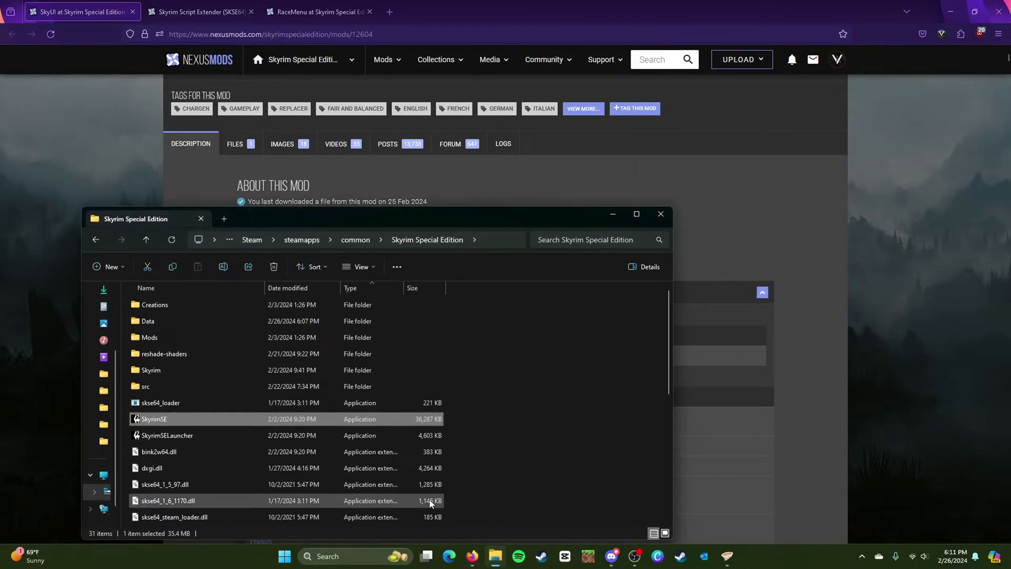
click(842, 233)
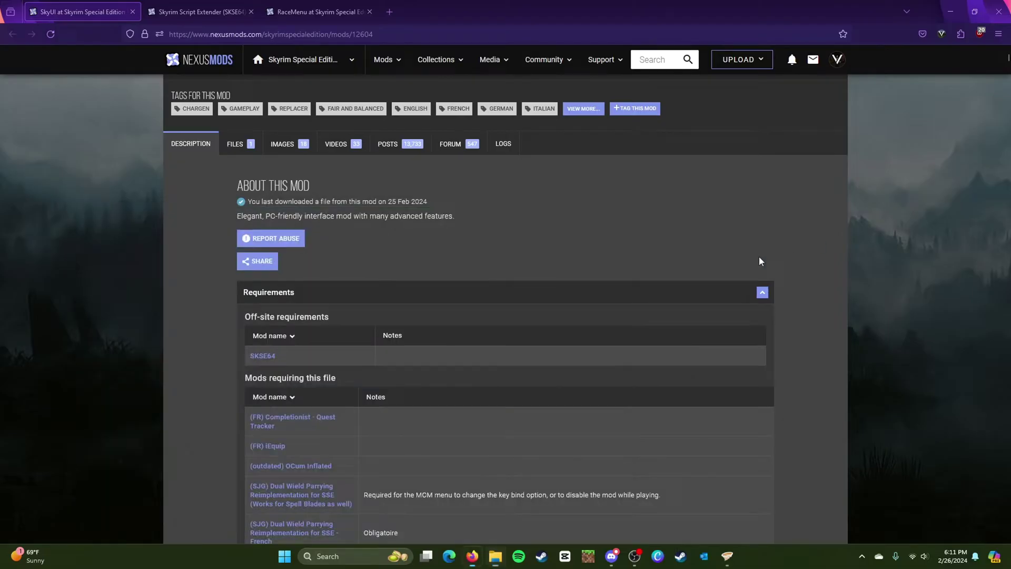
On the Skyrim Script Extender page, expand and collapse the Requirements list.
scroll(588, 250, up, 4)
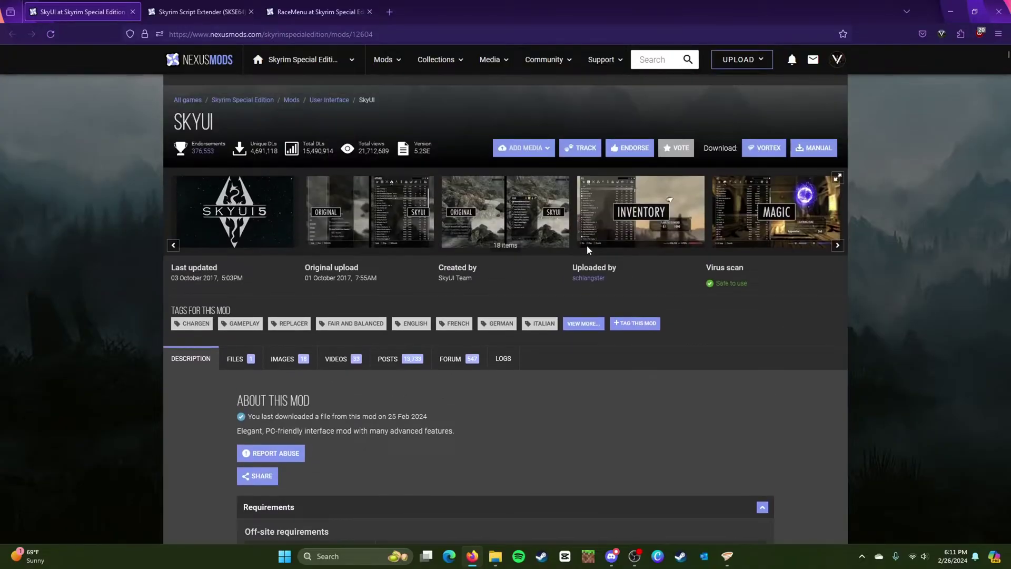
click(221, 6)
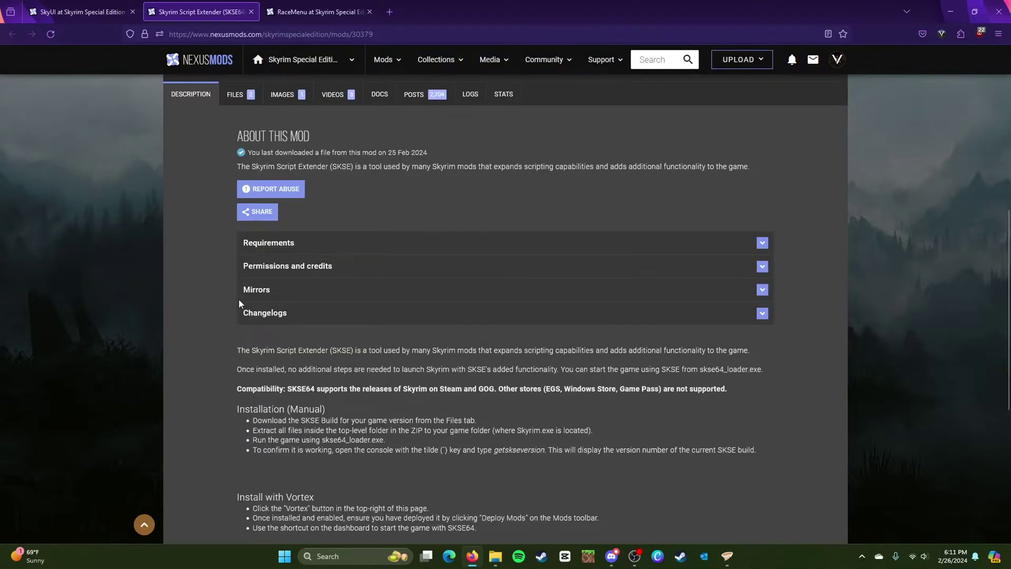
click(327, 254)
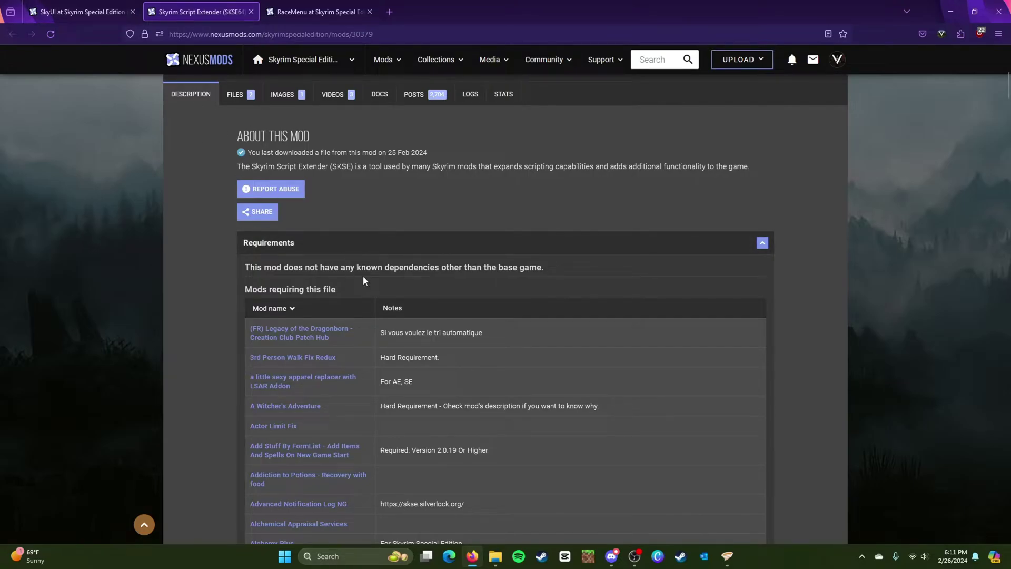
click(361, 243)
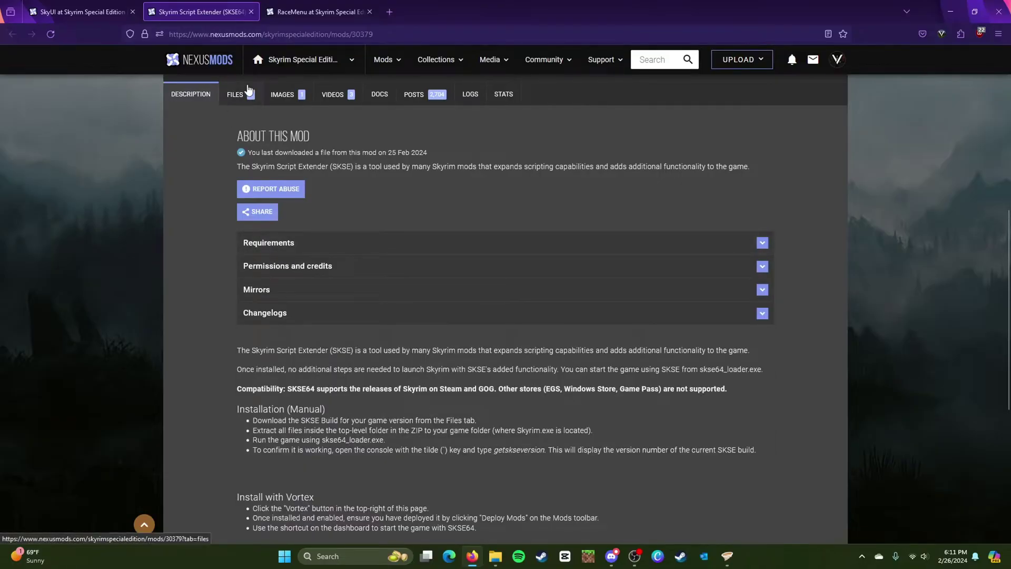
Open the SKSE64 Files tab and read the Steam compatibility note.
click(237, 94)
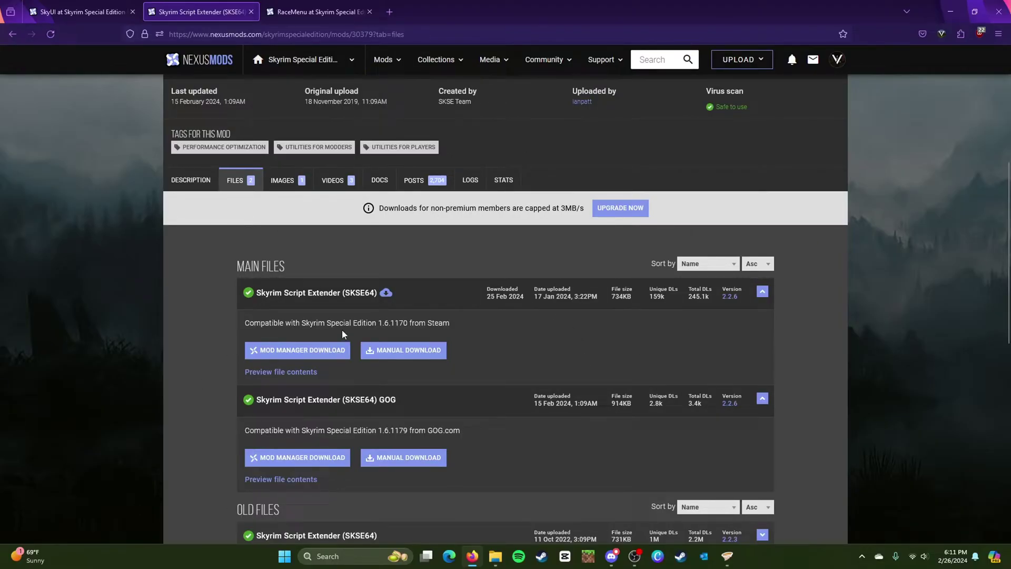
drag(297, 323, 456, 299)
click(457, 258)
Preview and scroll through the SKSE64 Steam archive's contents, then close the preview.
click(279, 372)
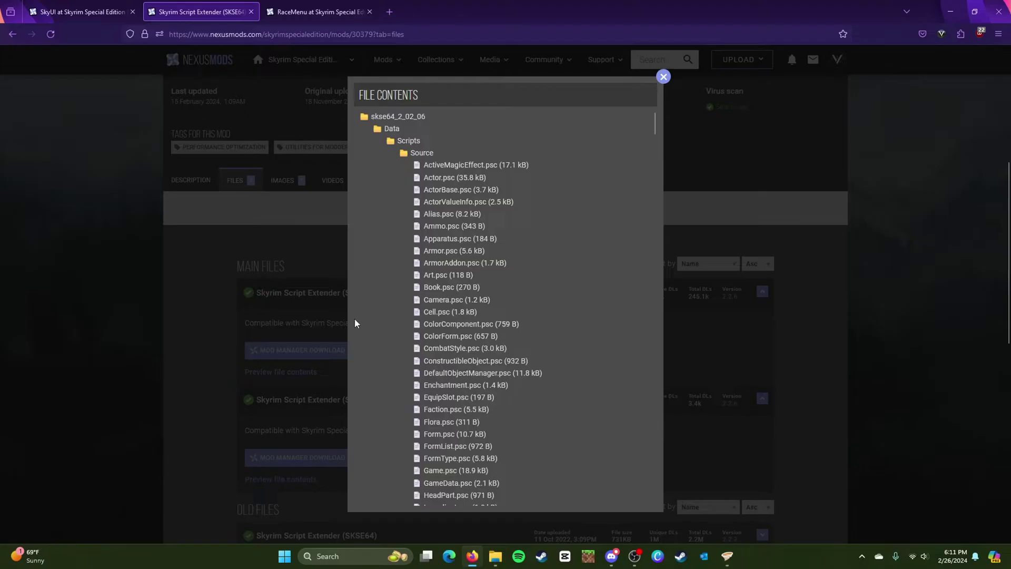
scroll(429, 253, down, 7)
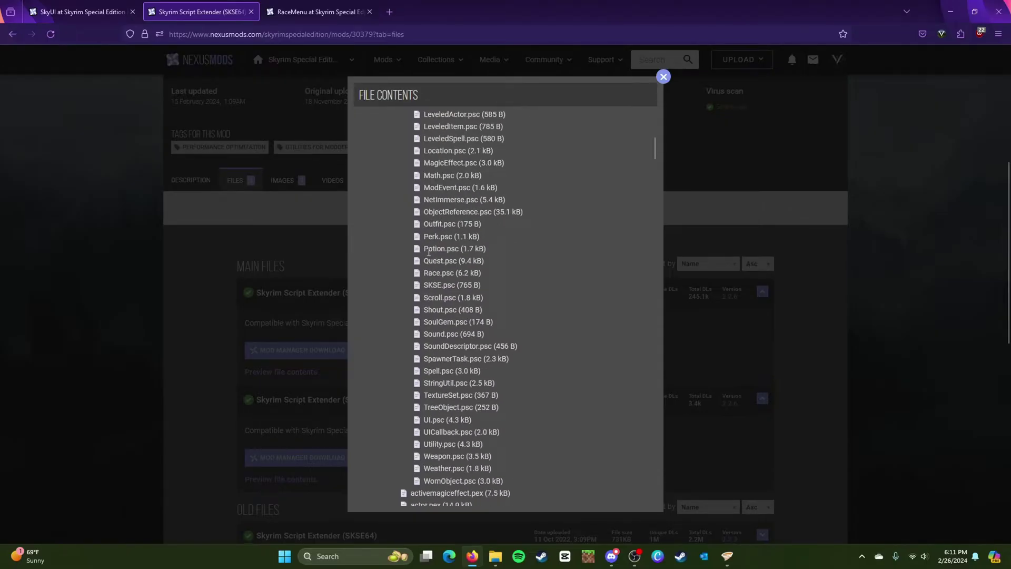
scroll(429, 254, up, 7)
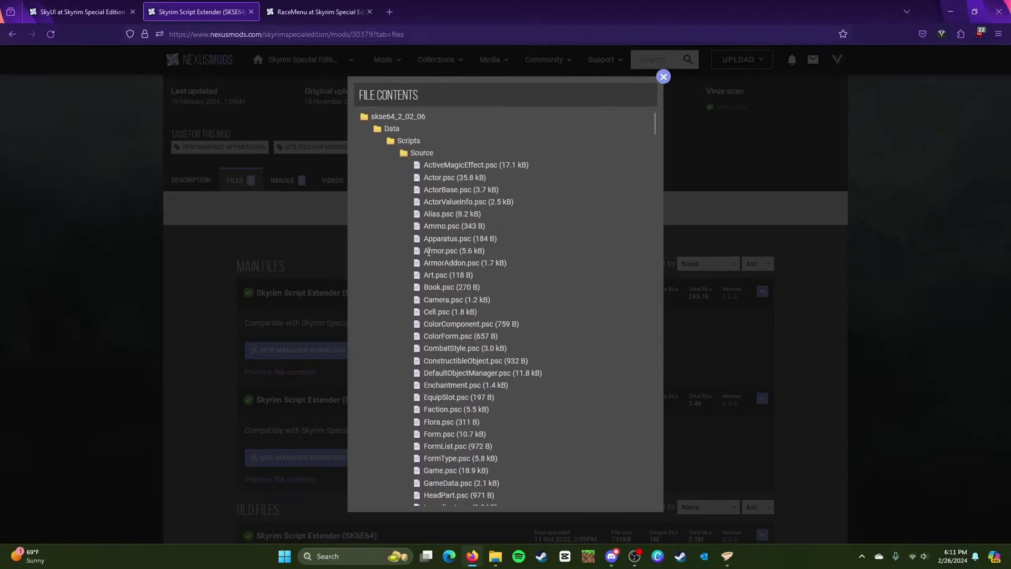
scroll(429, 252, down, 20)
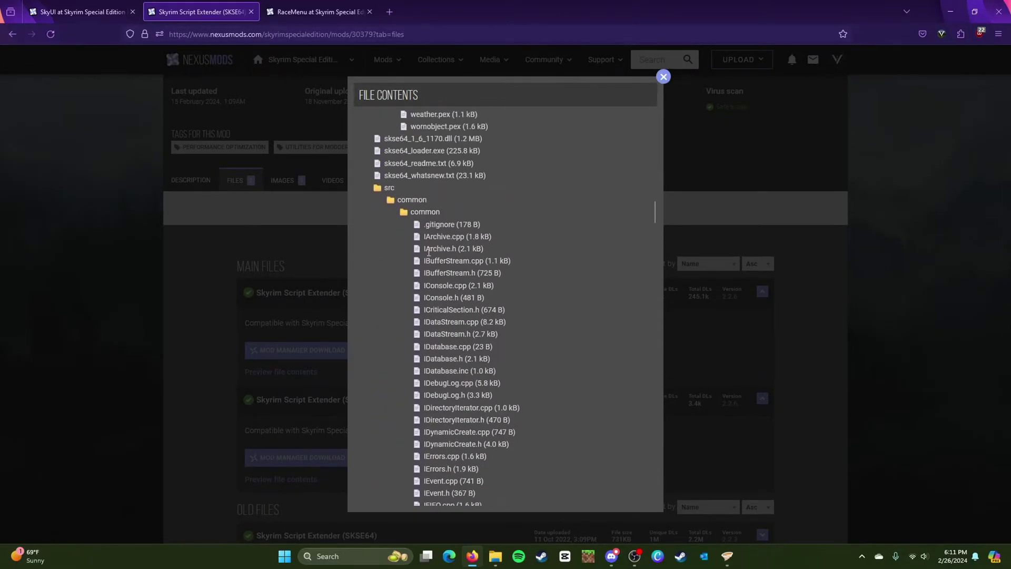
scroll(429, 252, up, 1)
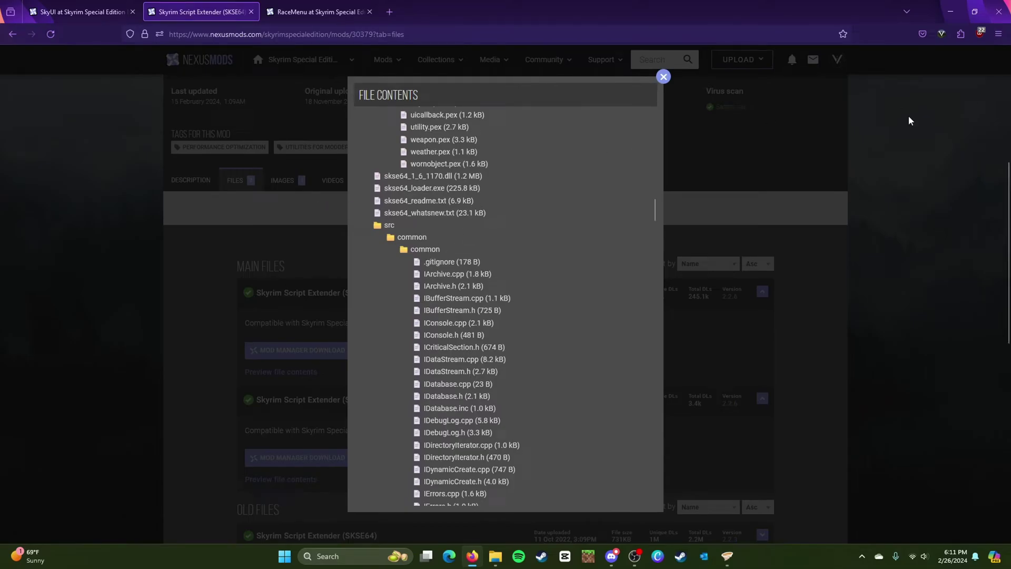
click(663, 77)
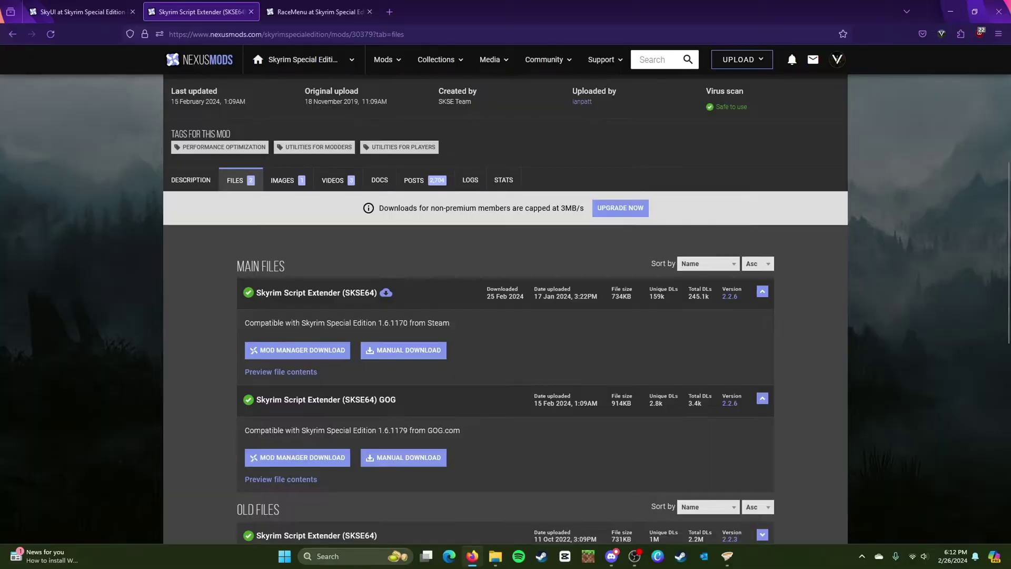
click(727, 555)
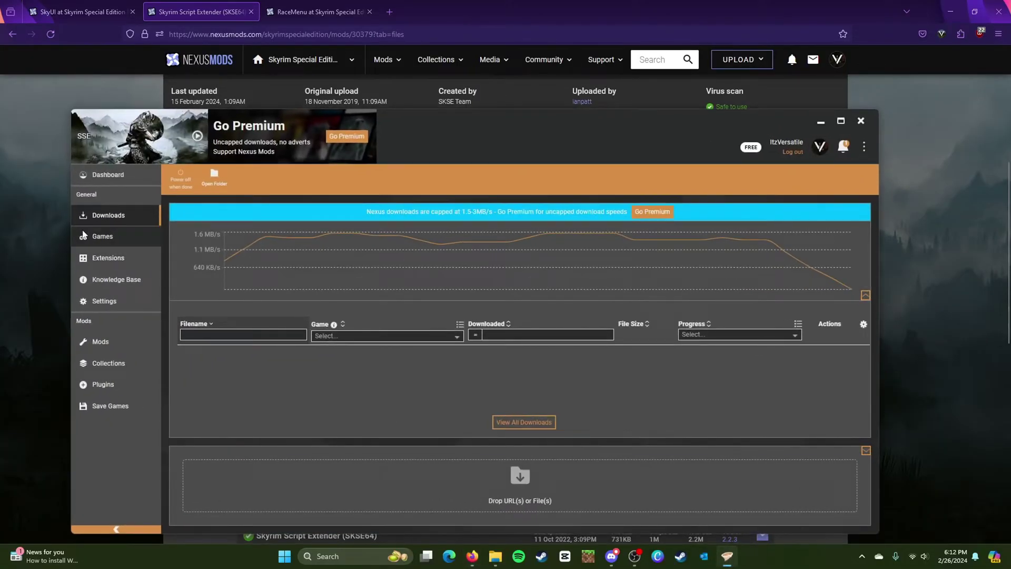
click(100, 342)
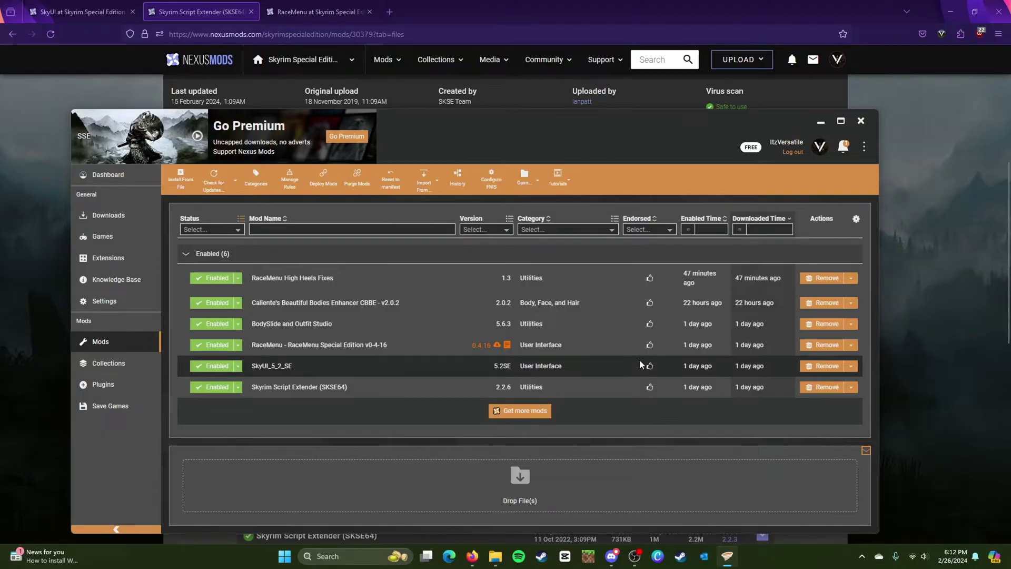
click(128, 390)
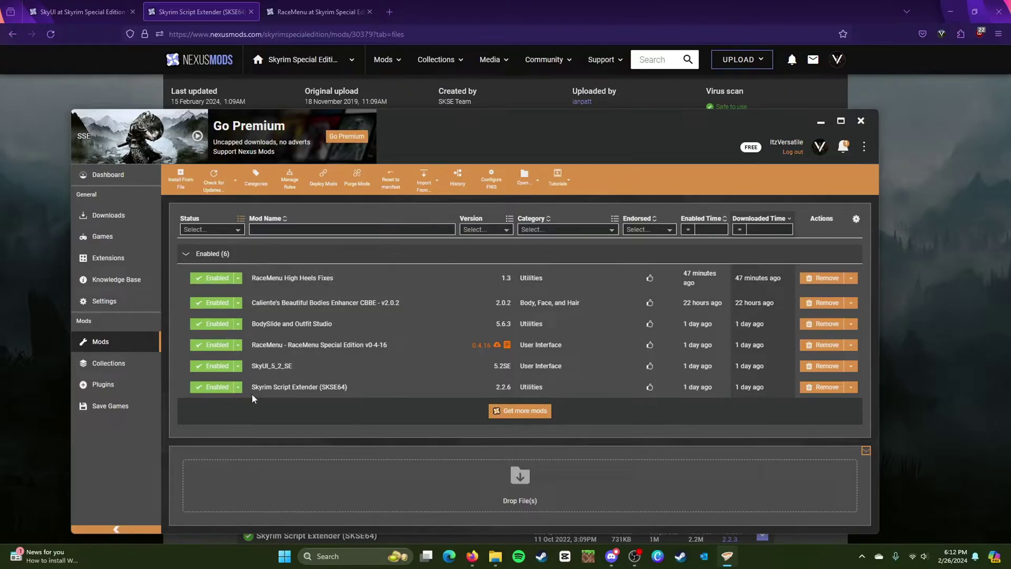
click(959, 343)
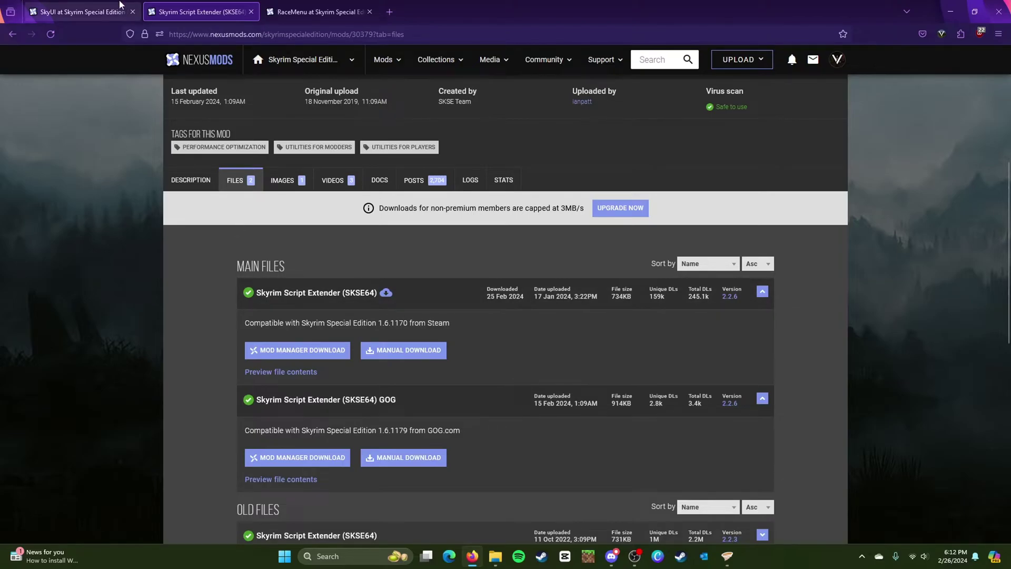
Open the SkyUI Files tab.
key(ctrl+shift+Tab)
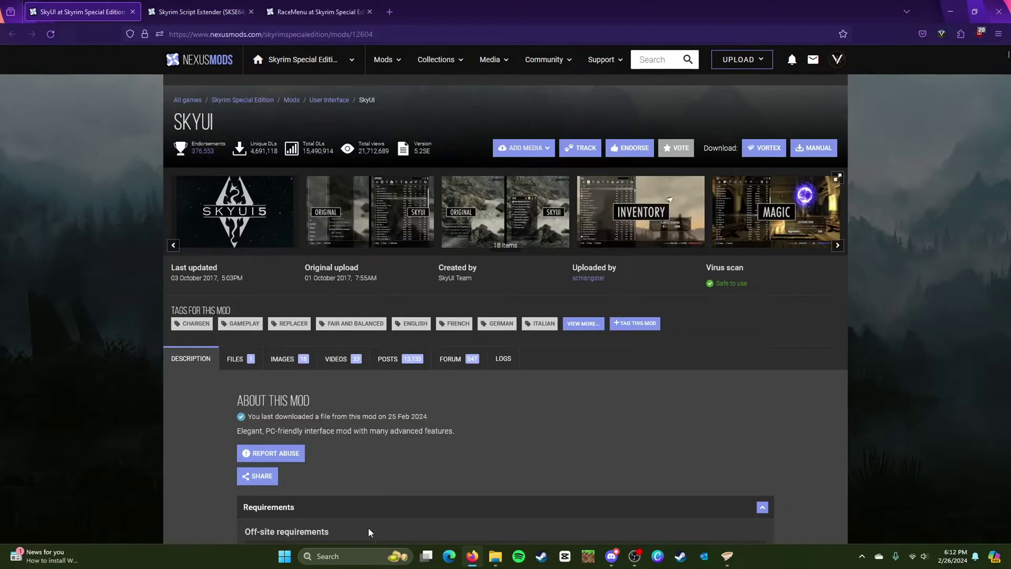
scroll(368, 532, down, 3)
click(229, 204)
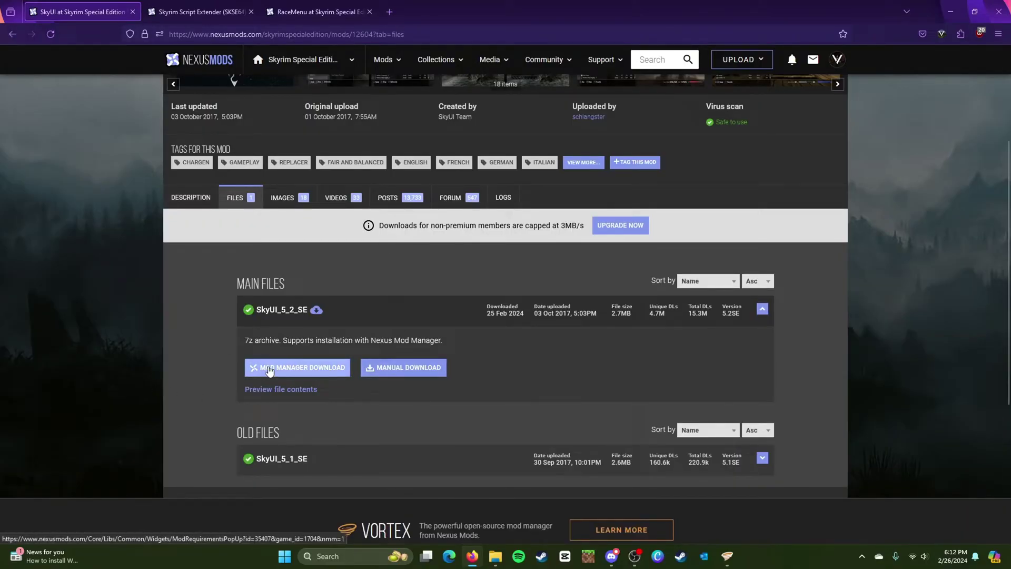
scroll(269, 371, up, 3)
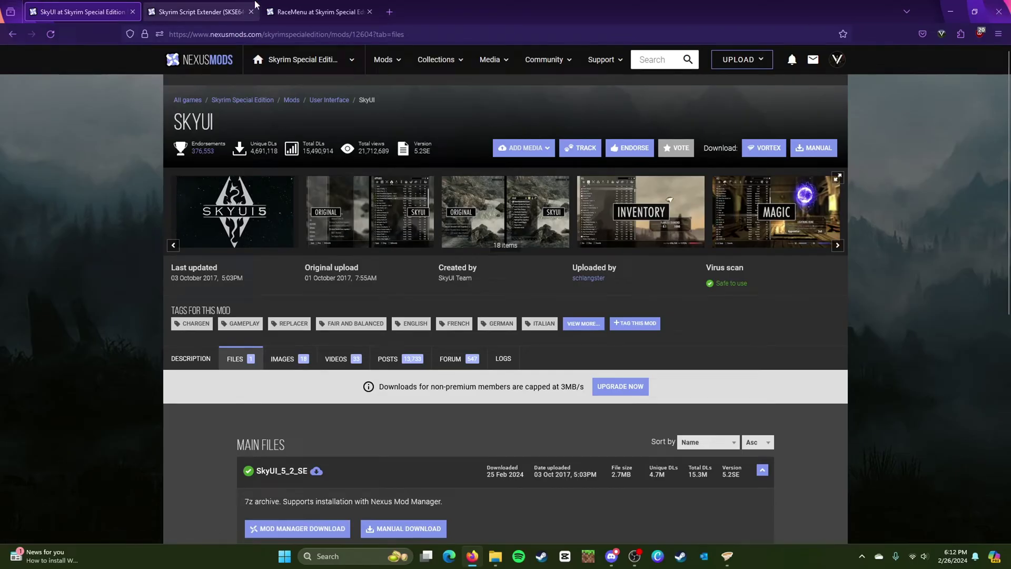
Open RaceMenu's Files tab and scroll to Main Files showing Anniversary Edition v0-4-19-16.
click(204, 5)
click(309, 5)
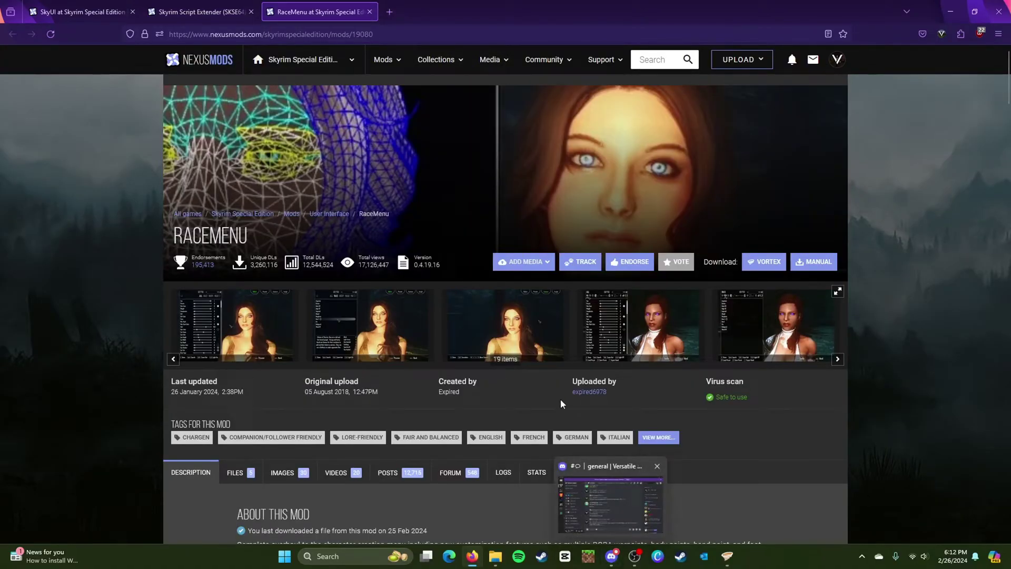
scroll(309, 387, down, 4)
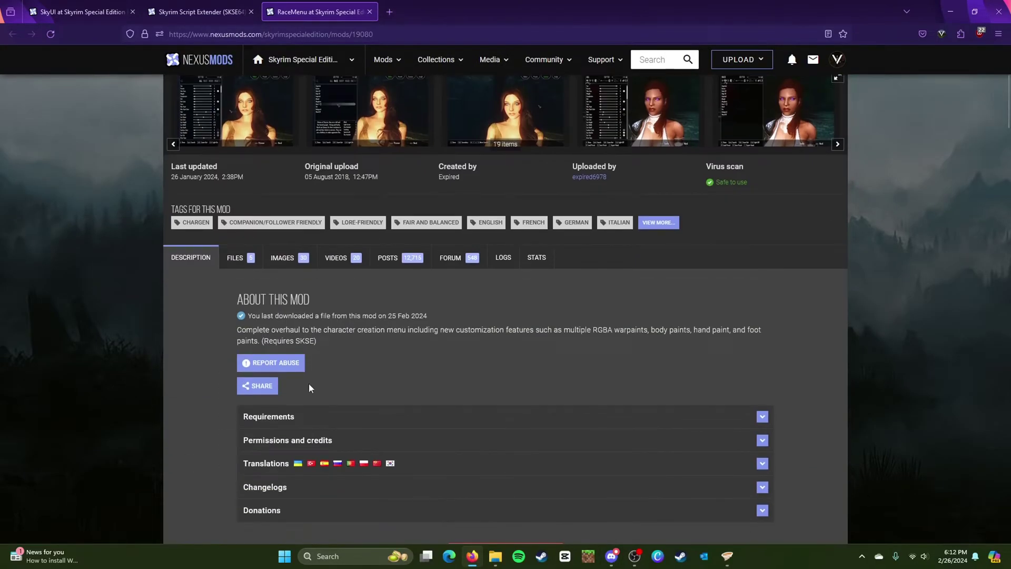
click(248, 259)
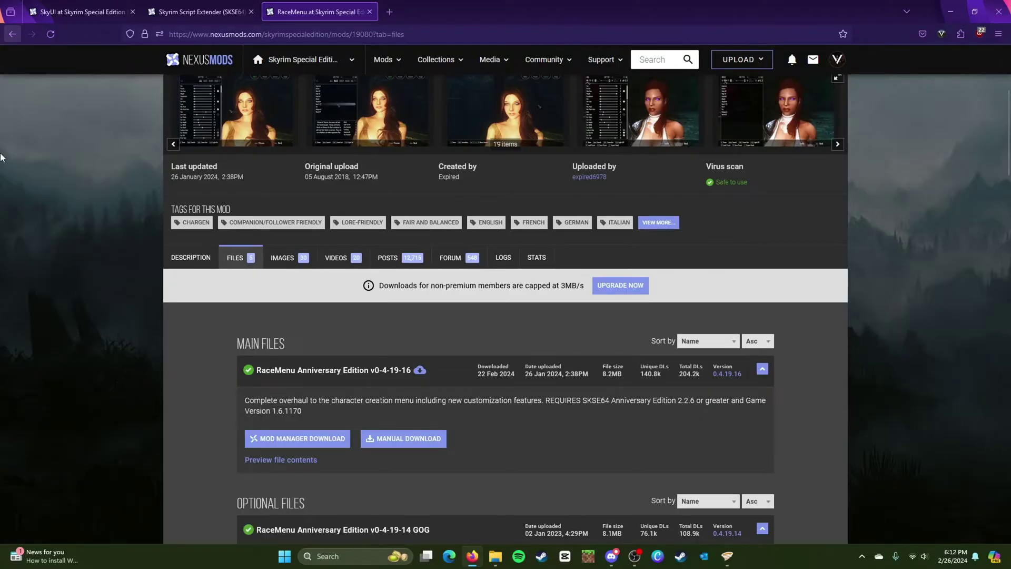
scroll(599, 333, down, 3)
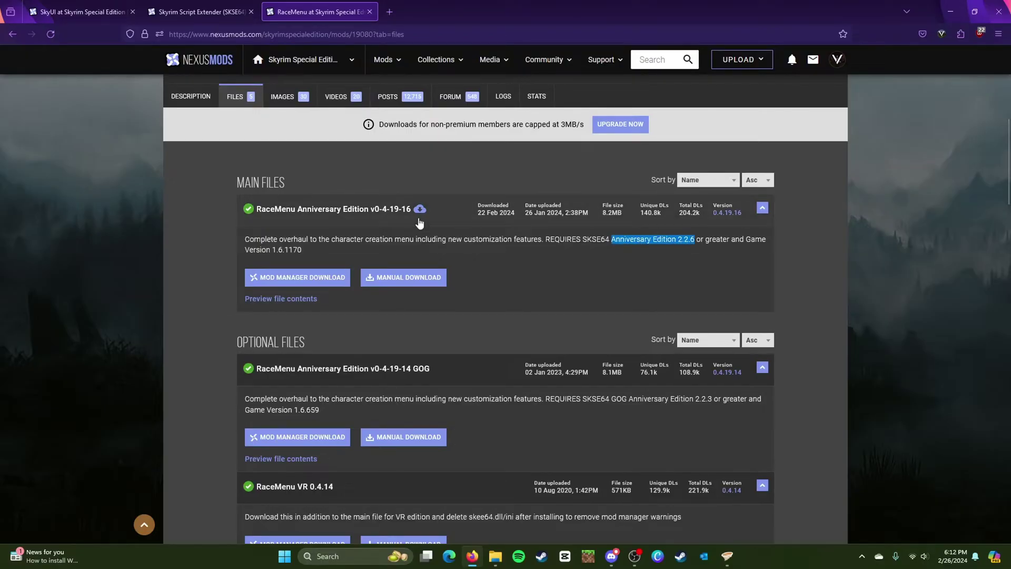
Scroll down RaceMenu's files list and expand the RaceMenu Special Edition v0-4-16 entry.
click(491, 273)
scroll(491, 273, down, 6)
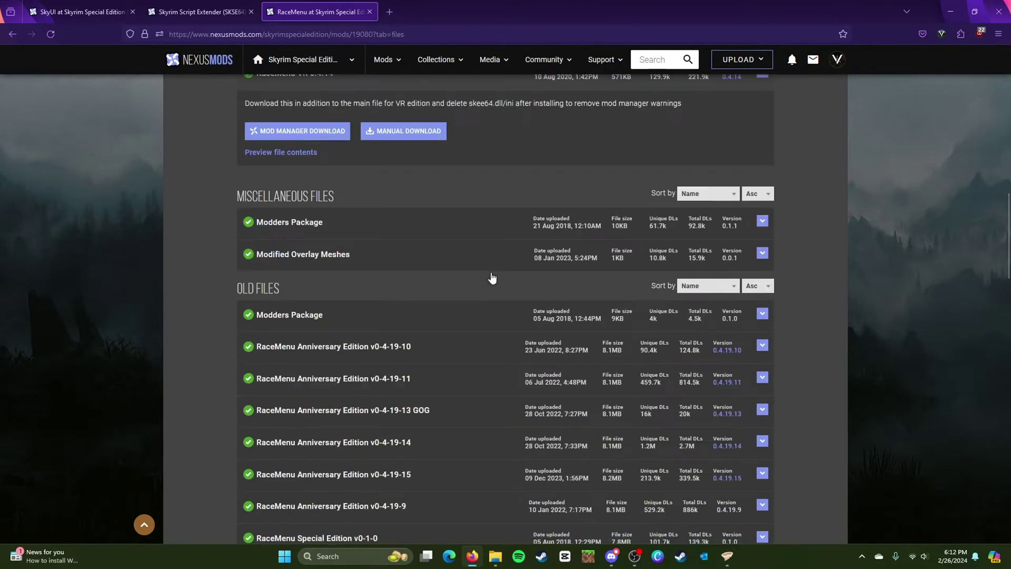
scroll(491, 273, up, 1)
scroll(491, 276, down, 5)
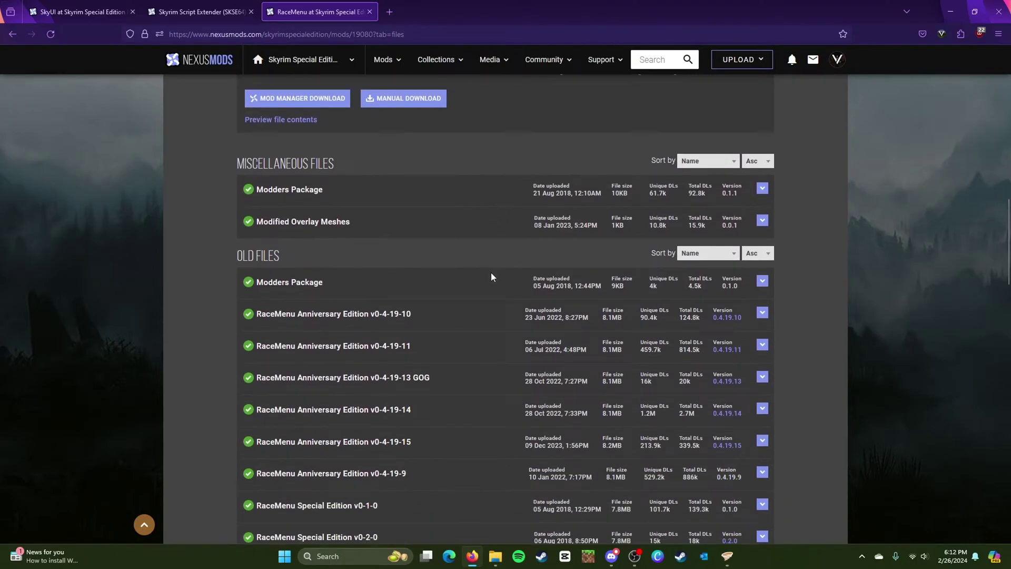
scroll(492, 277, down, 20)
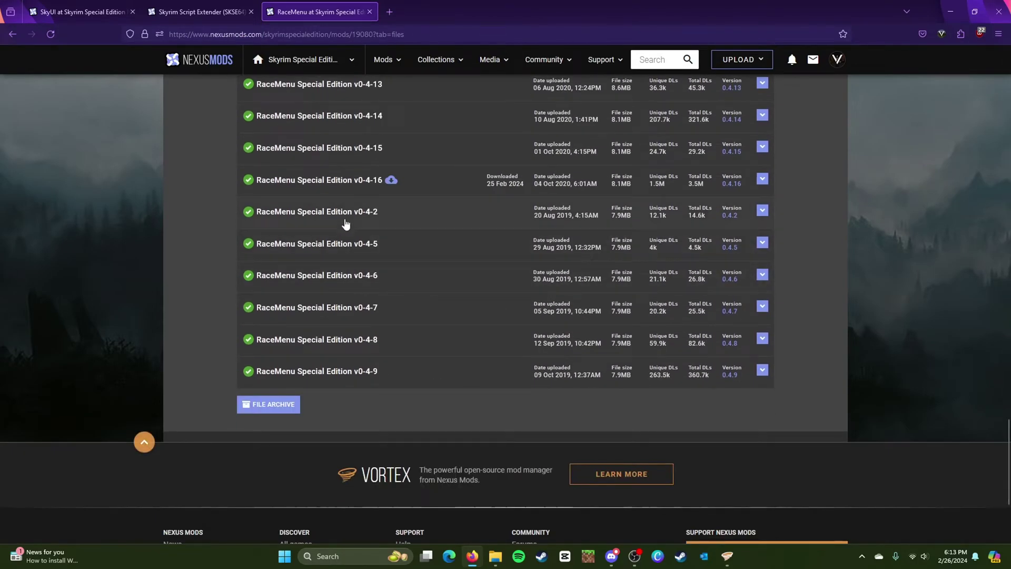
click(425, 189)
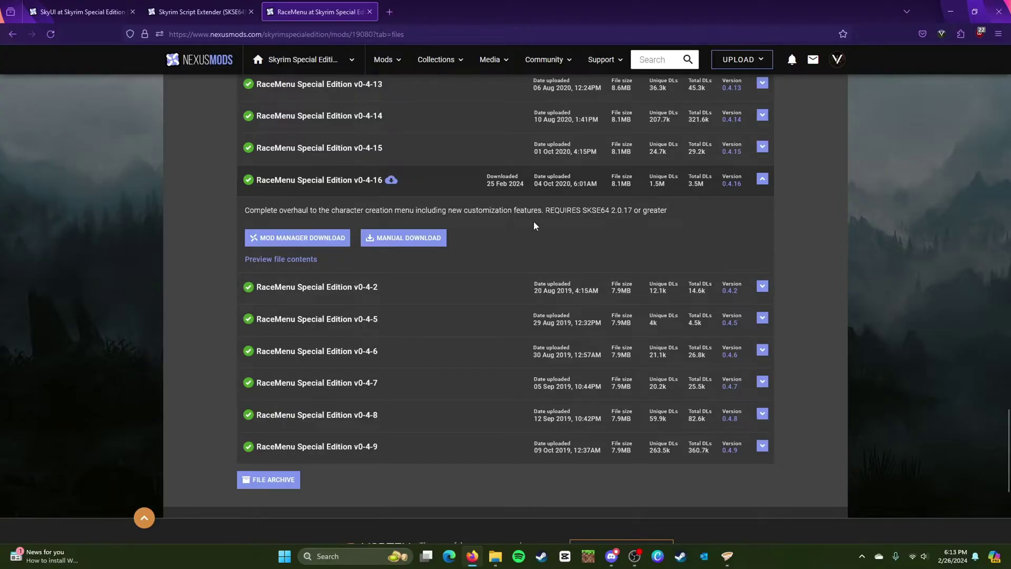
scroll(534, 221, up, 1)
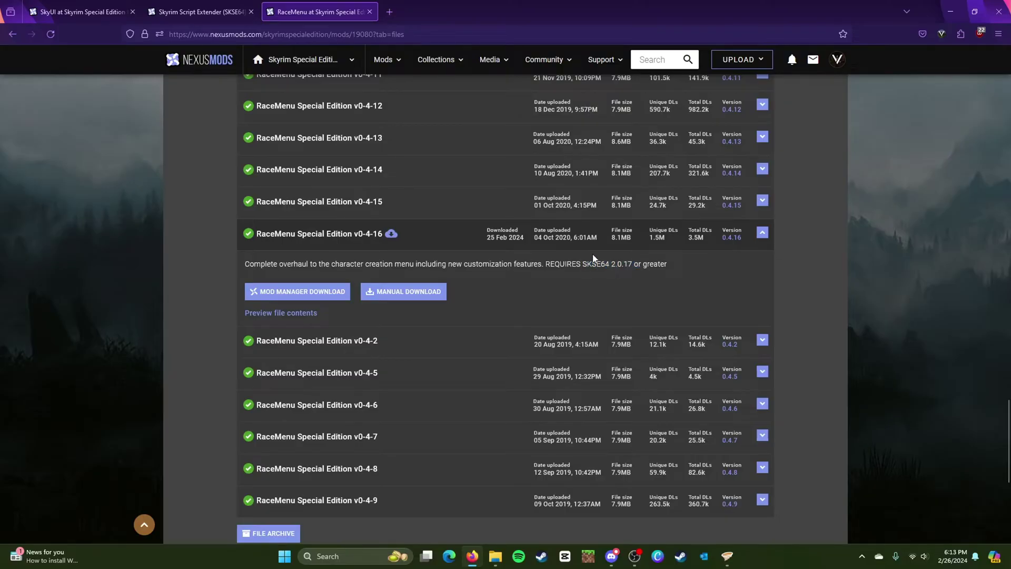
Expand and collapse the older v0-4-15 and v0-4-14 file entries.
click(508, 217)
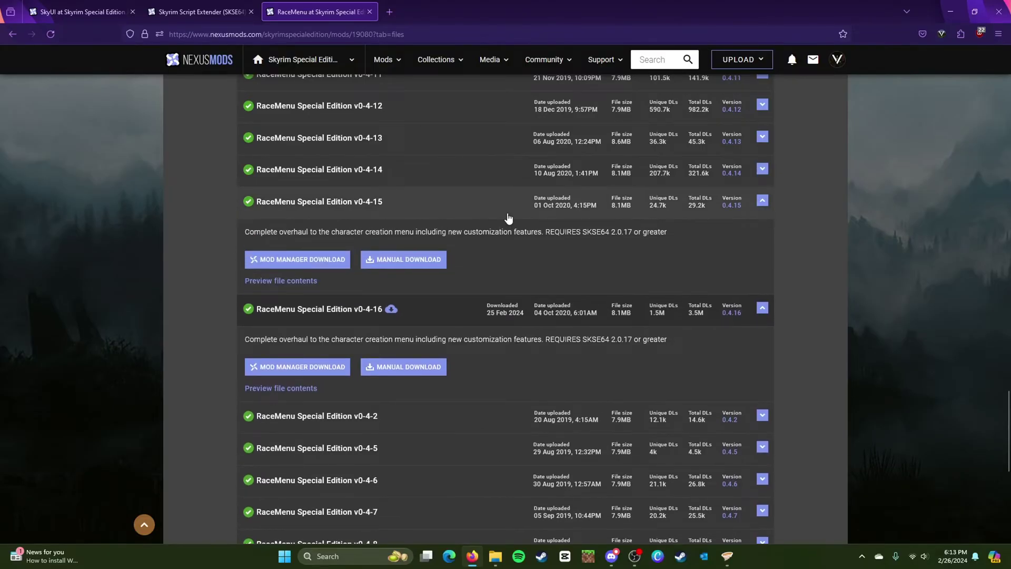
click(508, 217)
click(403, 219)
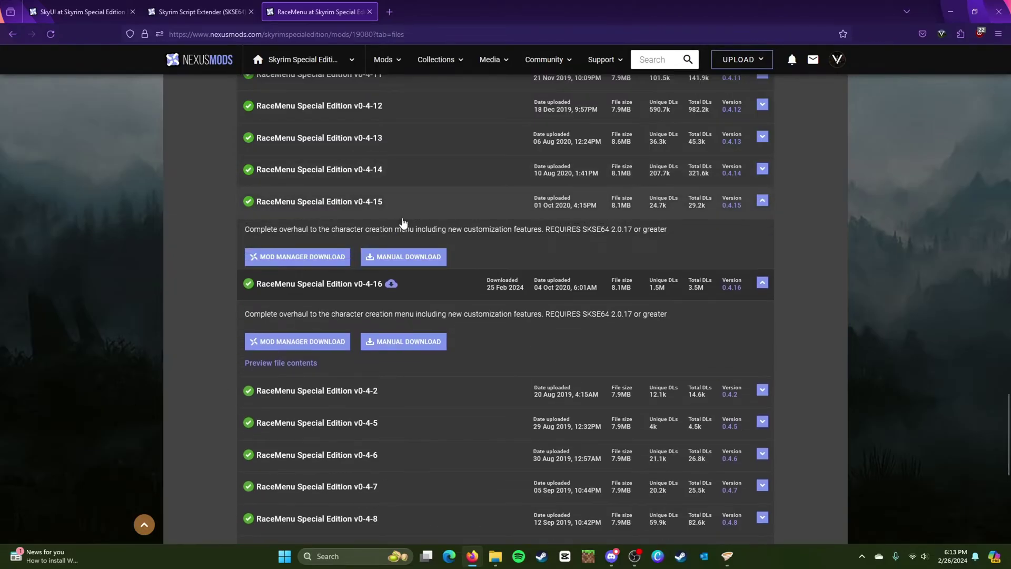
click(415, 176)
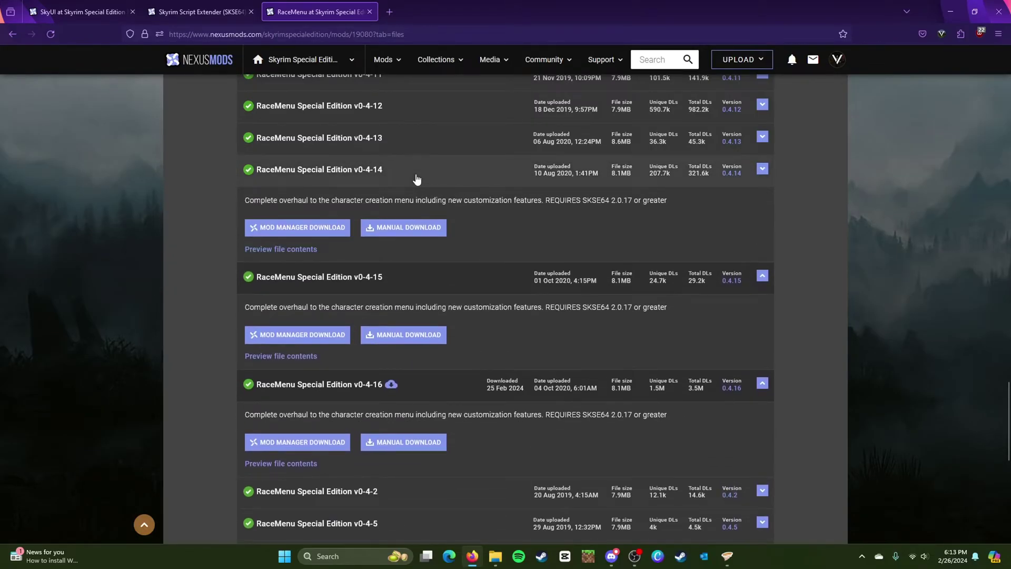
click(416, 178)
click(417, 202)
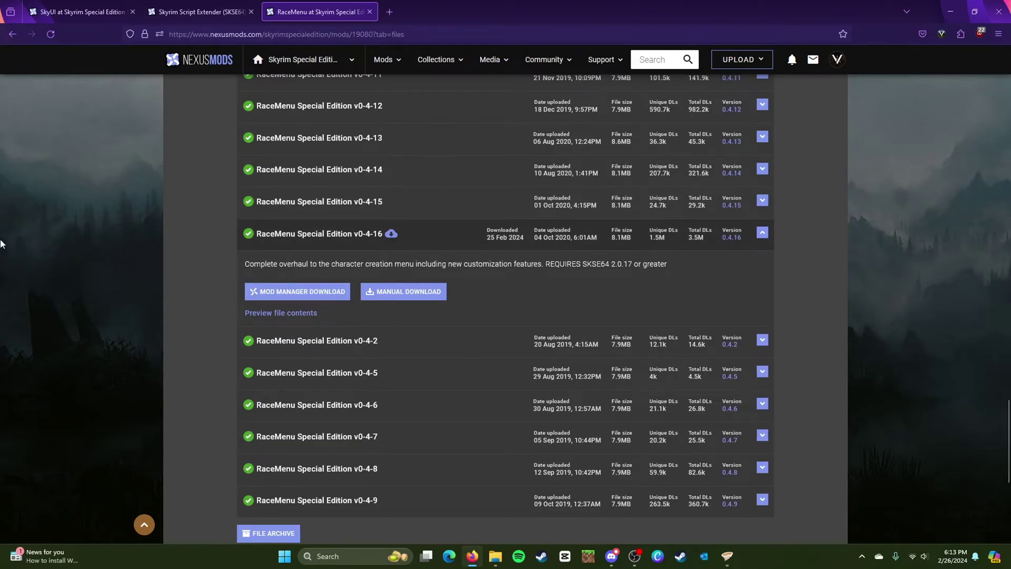
Check Vortex's Plugins list for enabled RaceMenu, SkyUI and CBBE, then minimize Vortex.
click(727, 560)
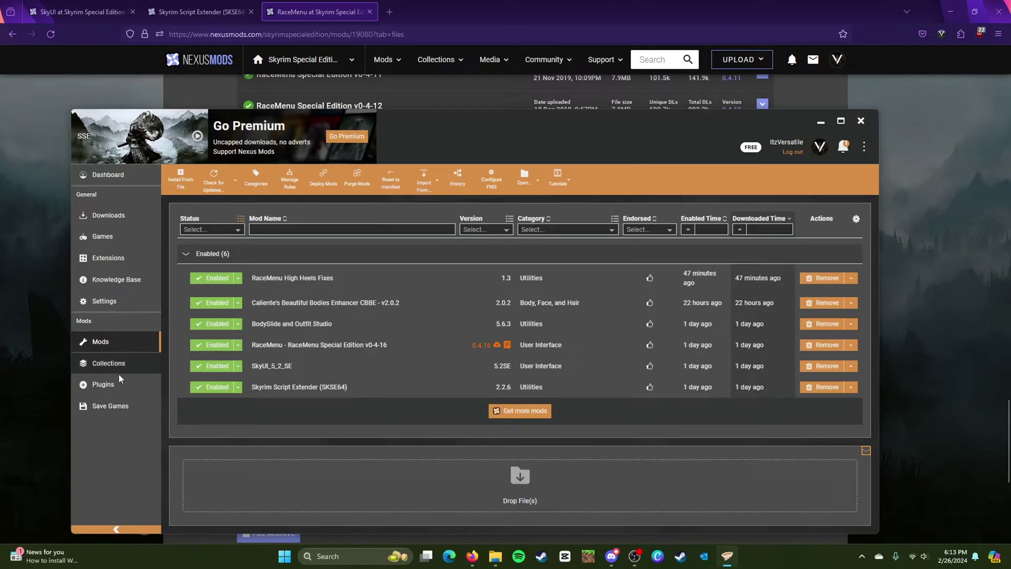
click(103, 384)
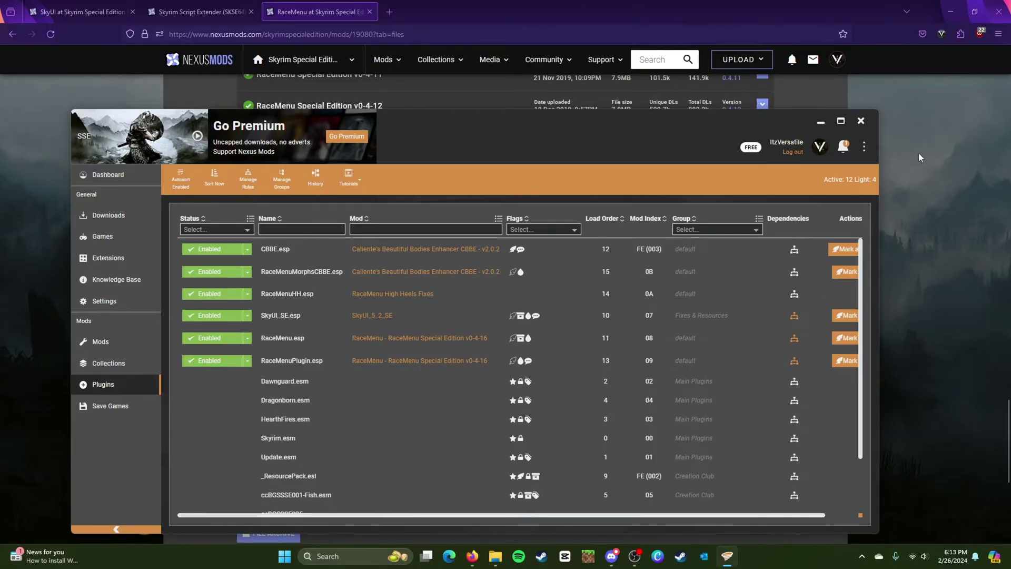
click(822, 126)
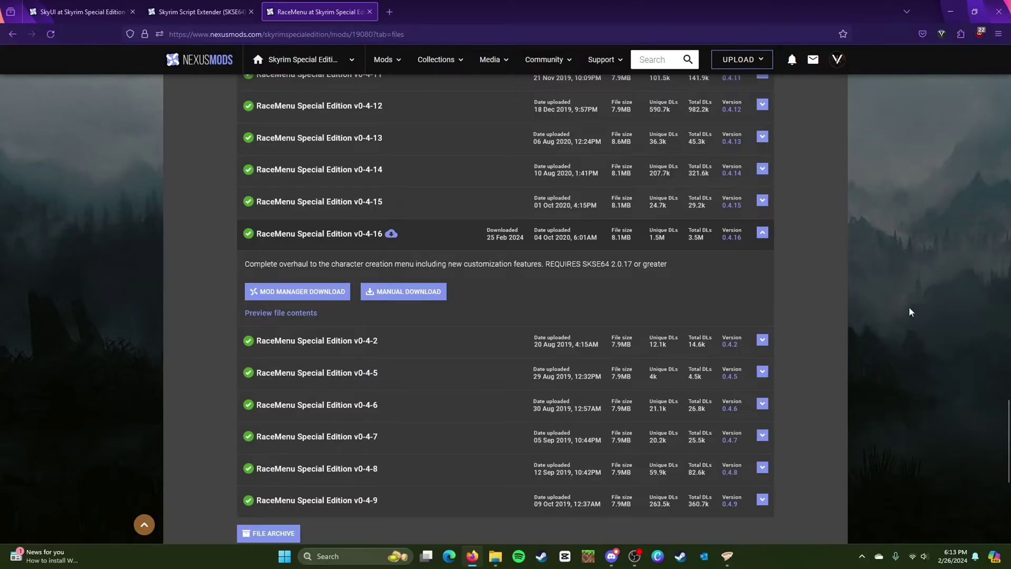
Expand and collapse the v0-4-6 entry, then scroll up the RaceMenu page to version 0.4.19.16.
click(762, 403)
click(763, 403)
scroll(793, 429, up, 4)
scroll(794, 431, up, 20)
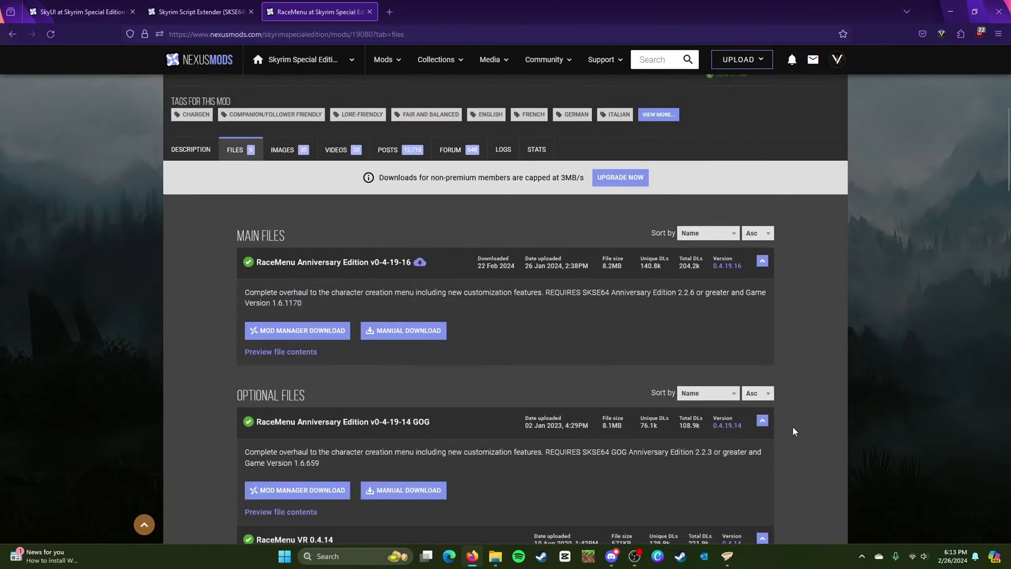
scroll(794, 430, up, 1)
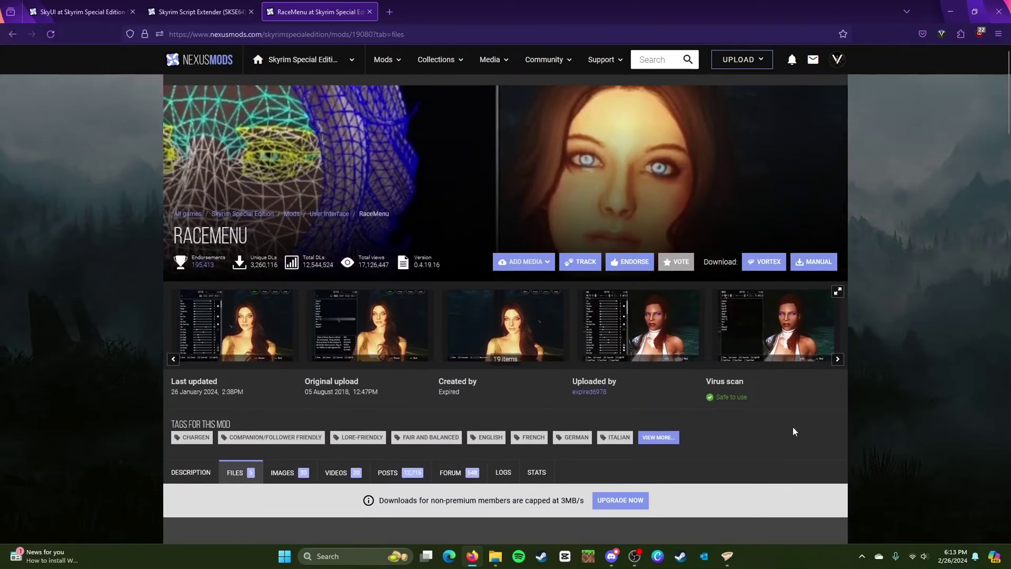
Launch SkyrimSE from the Skyrim Special Edition folder and press PLAY in the launcher.
click(495, 556)
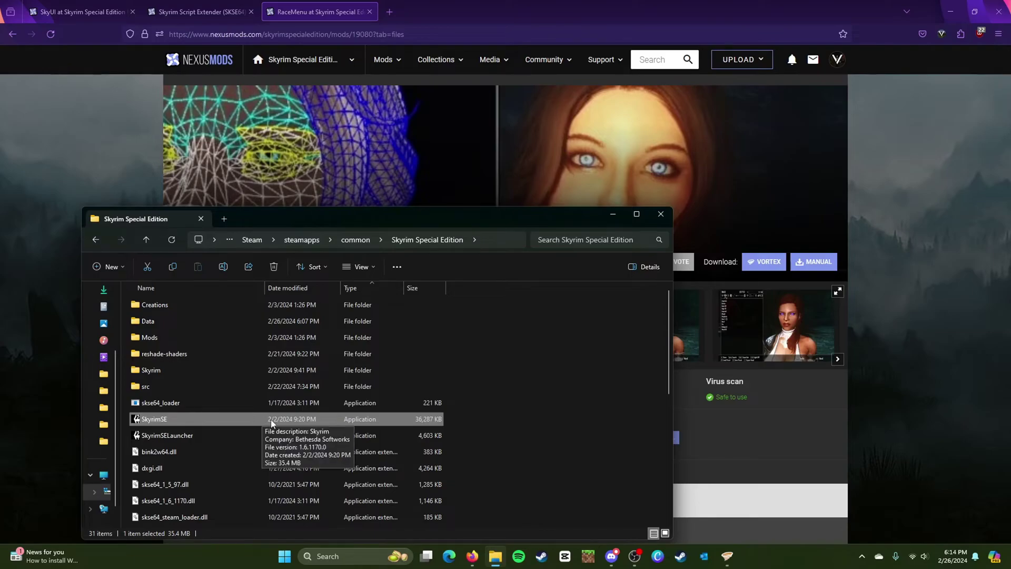
click(509, 422)
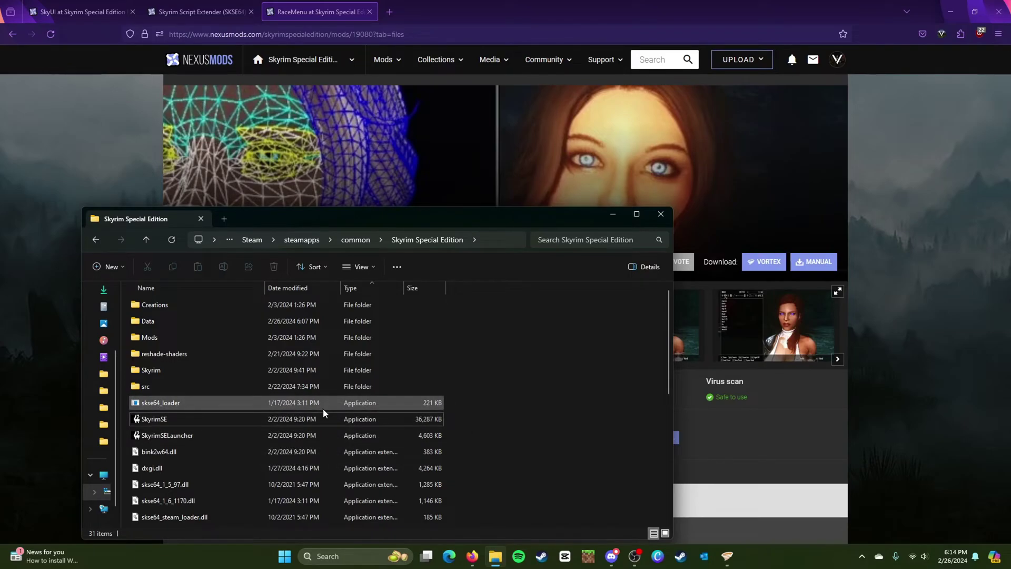
double_click(336, 422)
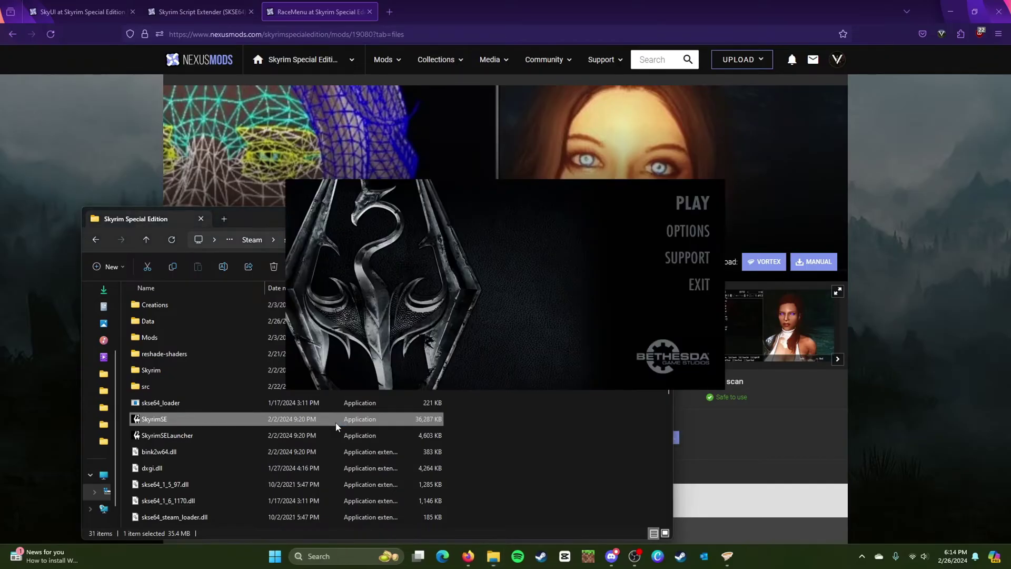
click(693, 211)
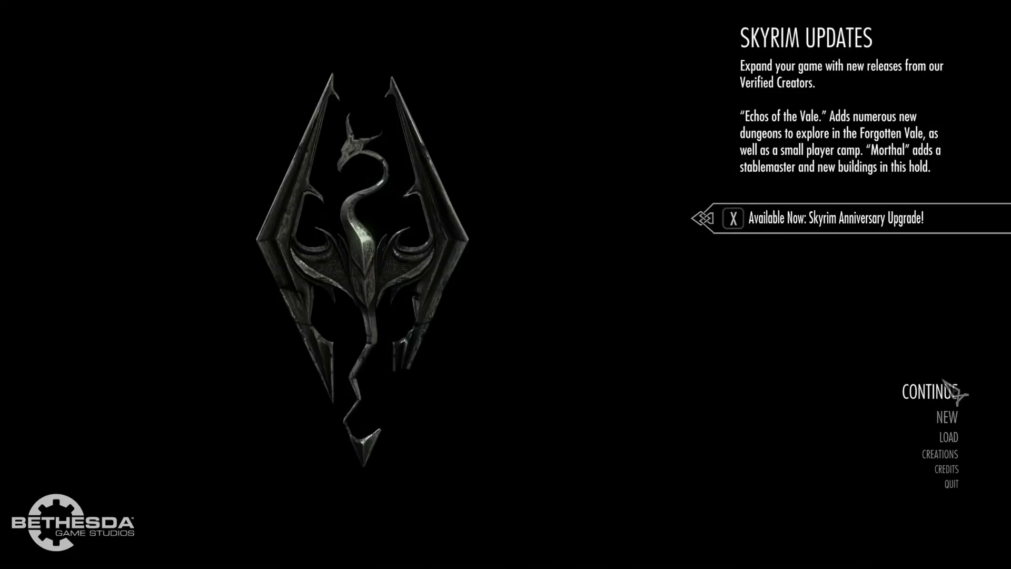
Continue the last save, dismiss the SkyUI and RaceMenu SKSE64 errors, and bring up the console.
click(928, 399)
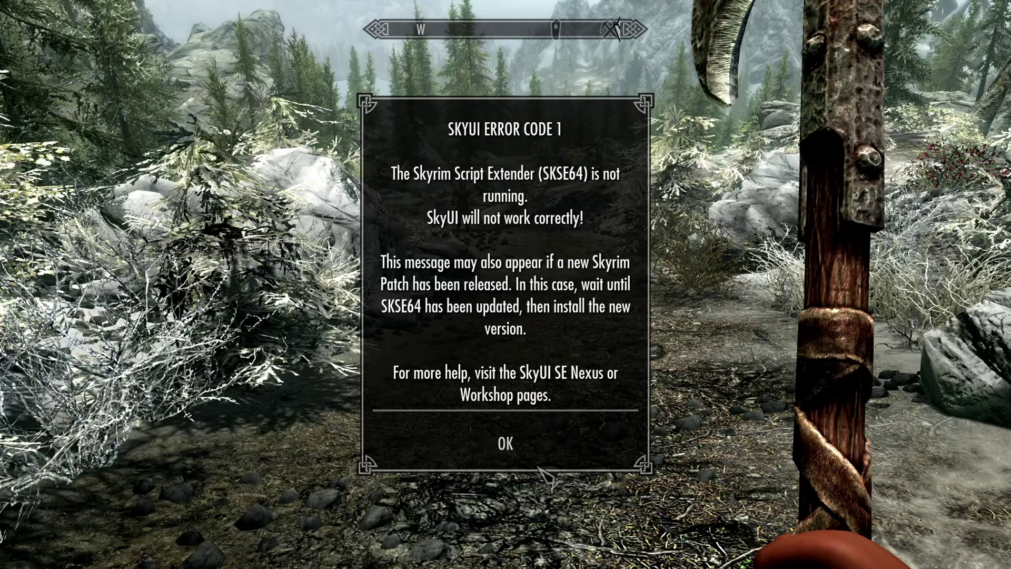
click(505, 444)
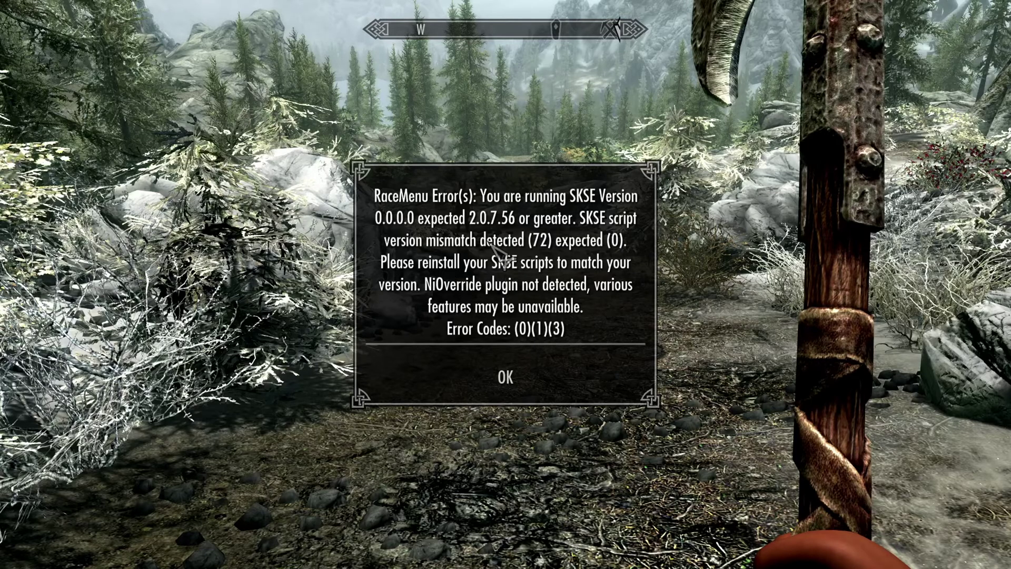
click(514, 375)
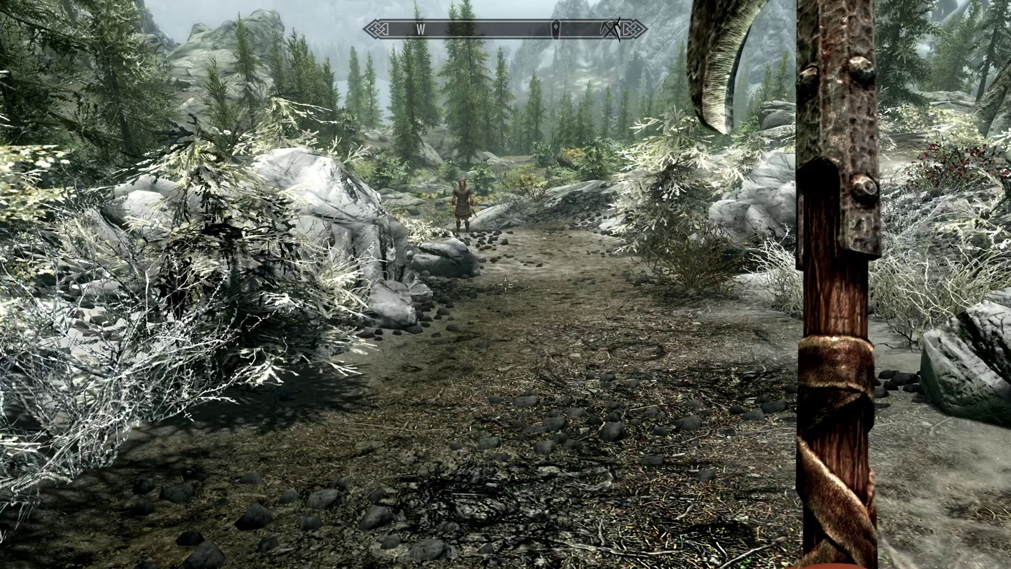
key(grave)
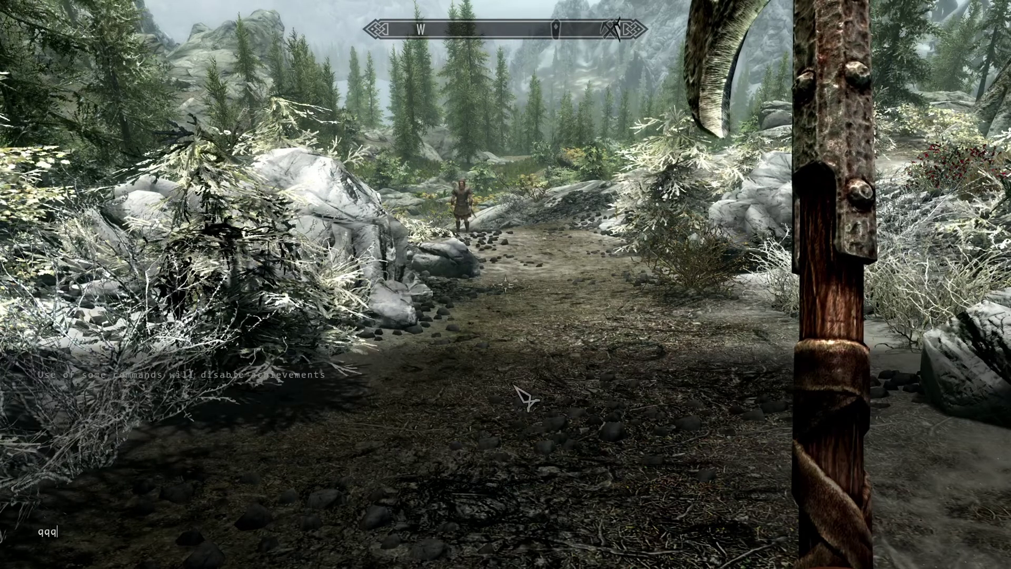
Quit the game with qqq and select skse64_loader in the Skyrim Special Edition folder.
key(Return)
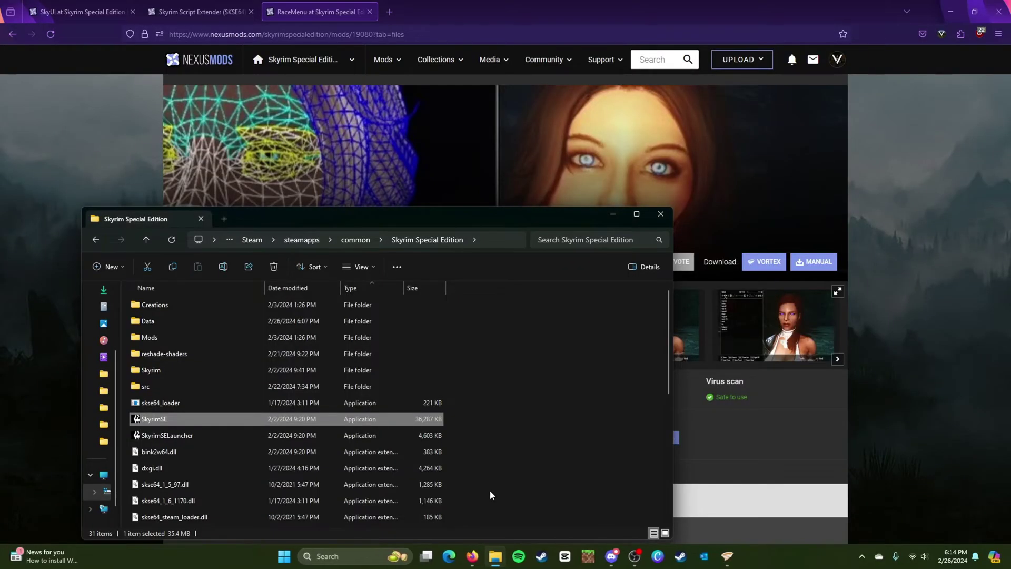
click(533, 397)
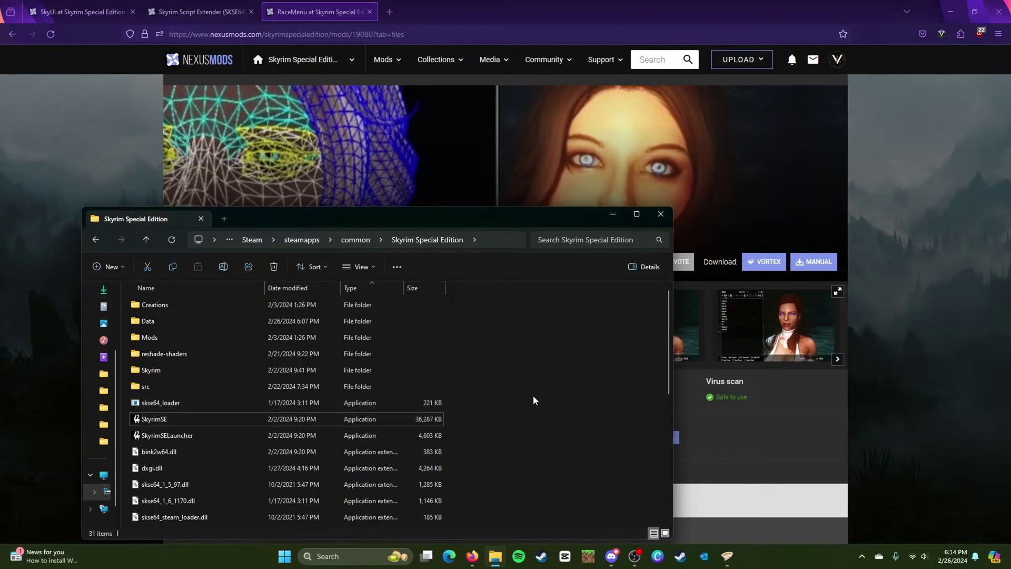
click(399, 407)
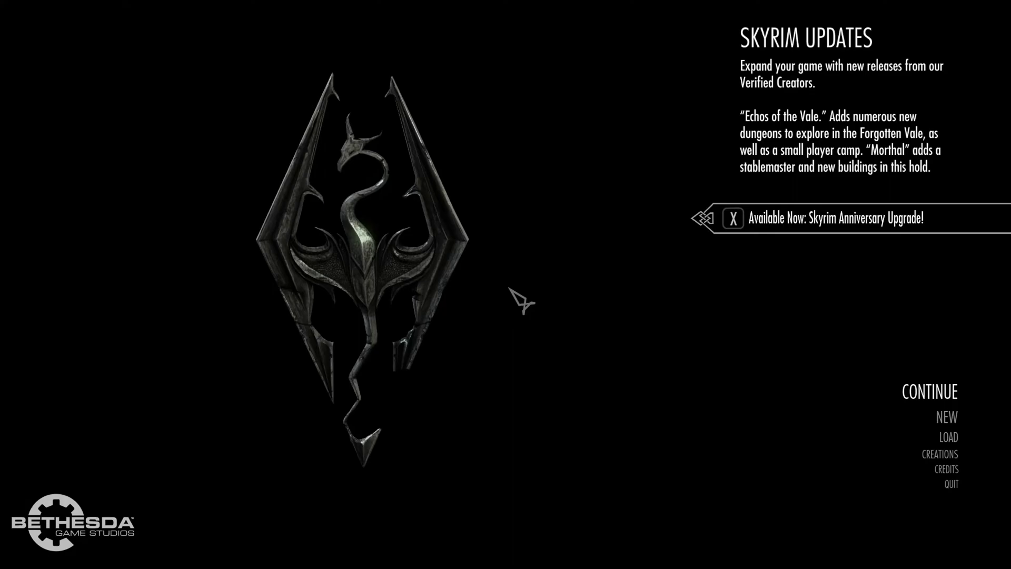
Load the last save and run showracemenu in the console to open RaceMenu.
click(905, 399)
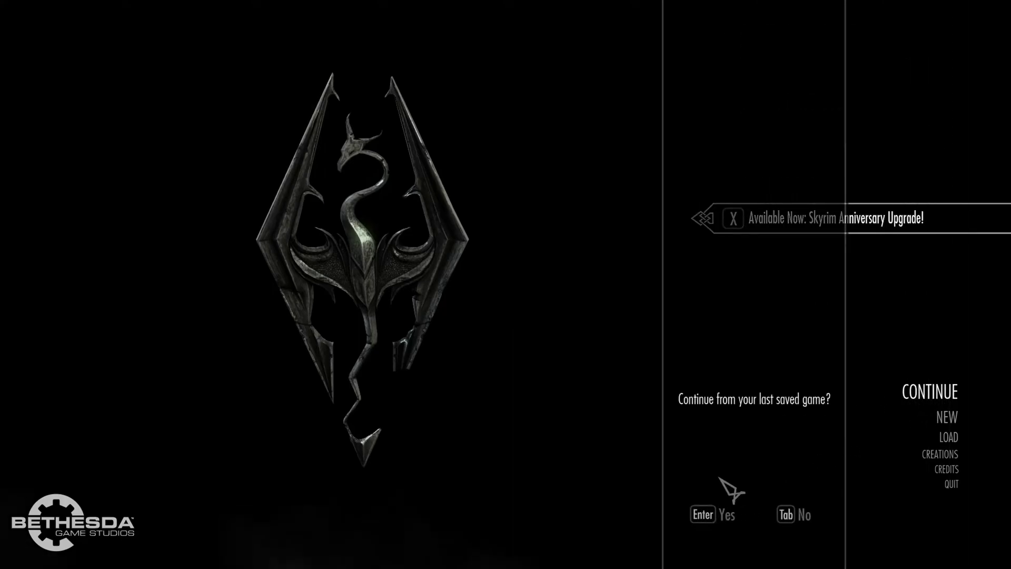
click(701, 516)
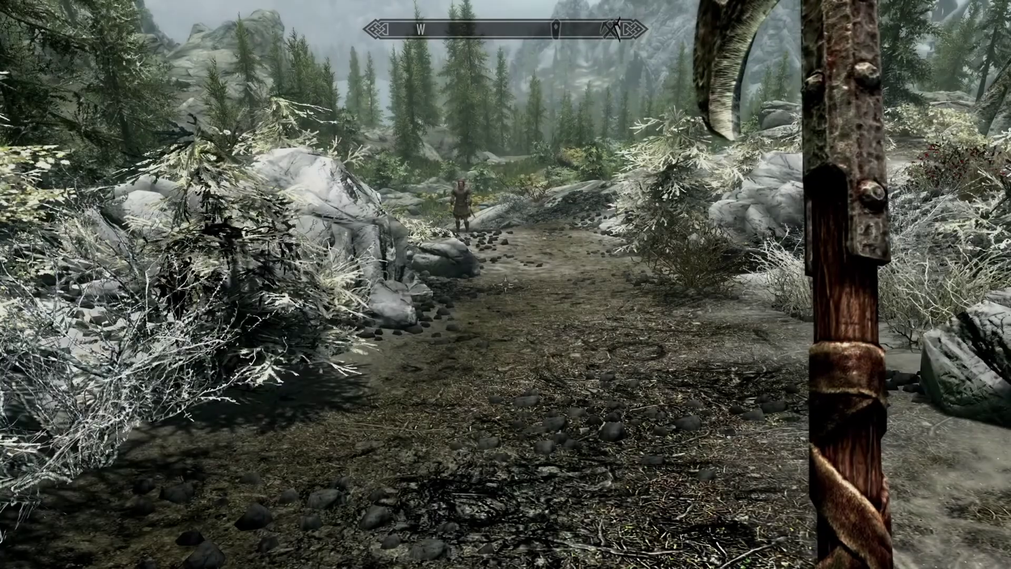
key(grave)
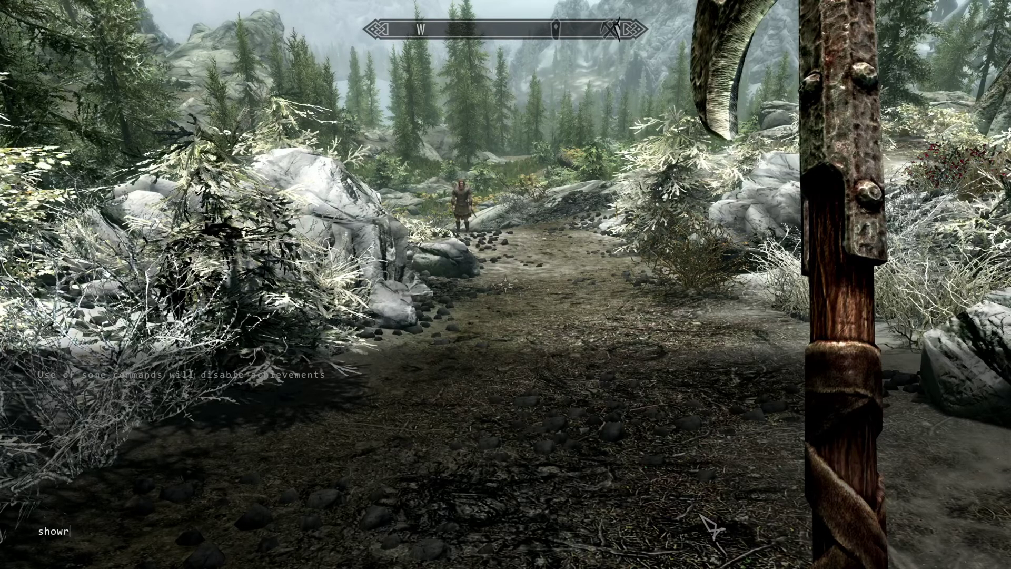
text(showracemenu)
key(Return)
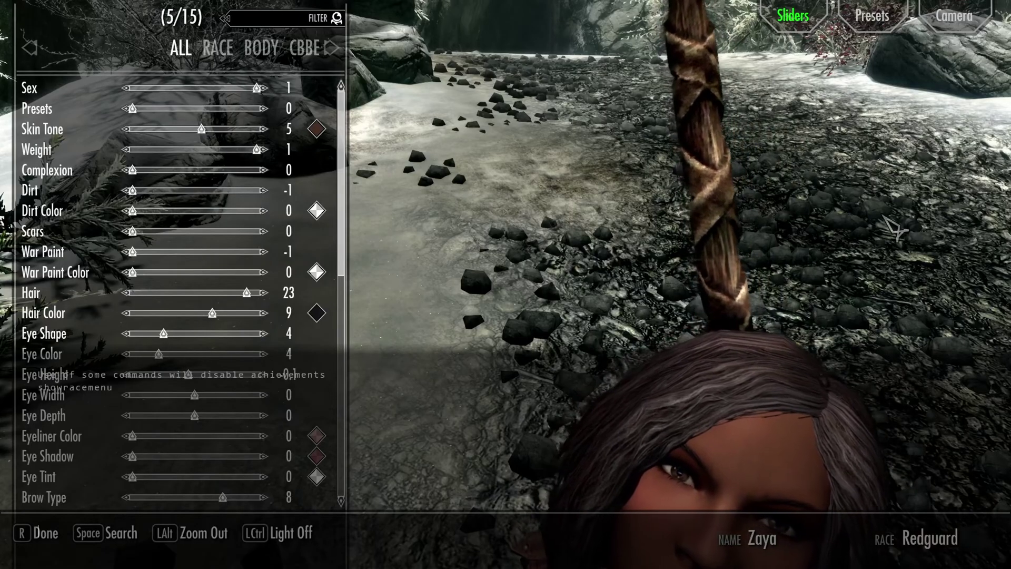
Target the player character and zoom the camera onto the head and back out with Left Alt.
click(906, 458)
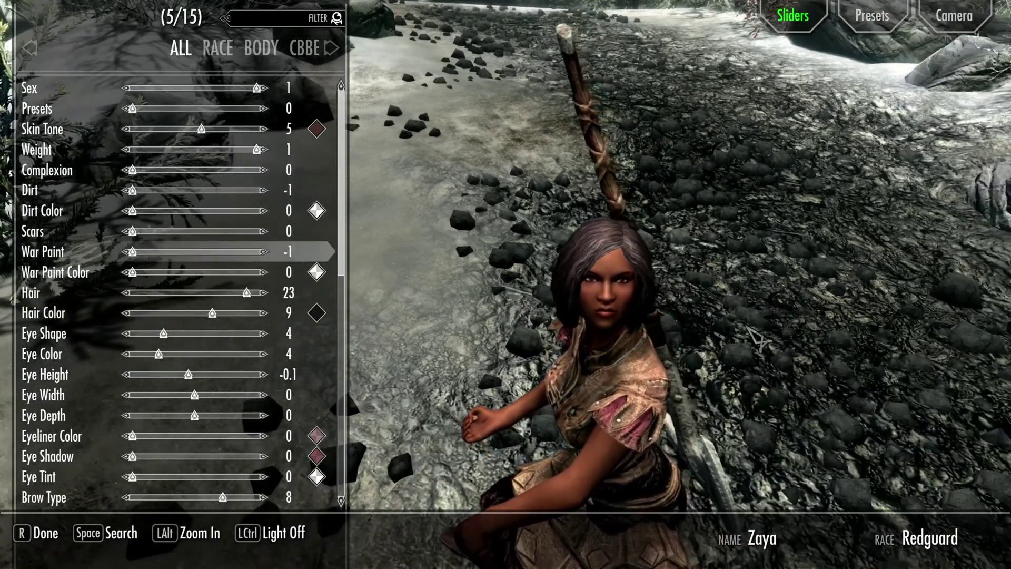
key(alt)
key(Down)
key(Down)
key(Down)
key(Down)
key(Down)
key(Down)
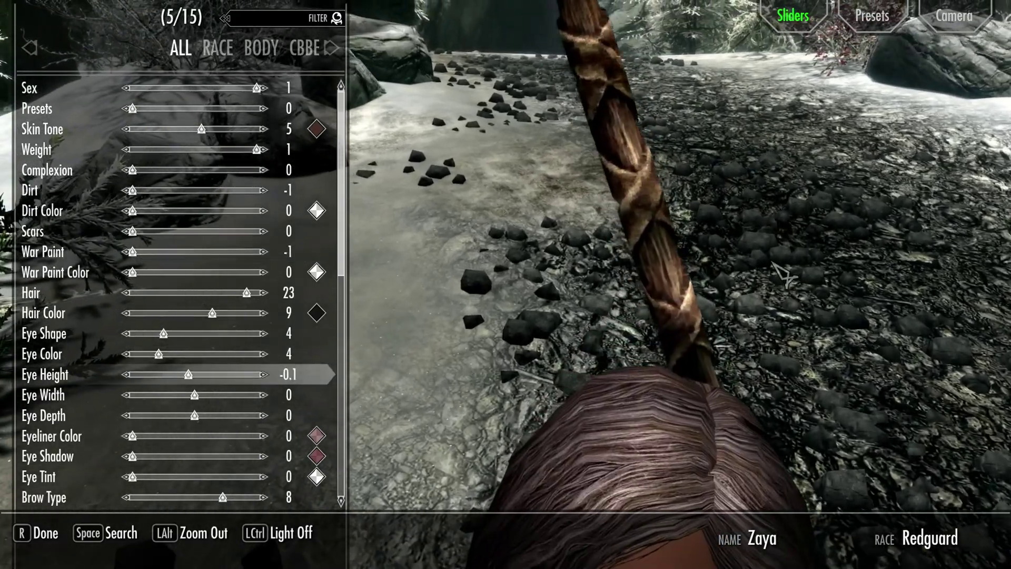
key(alt)
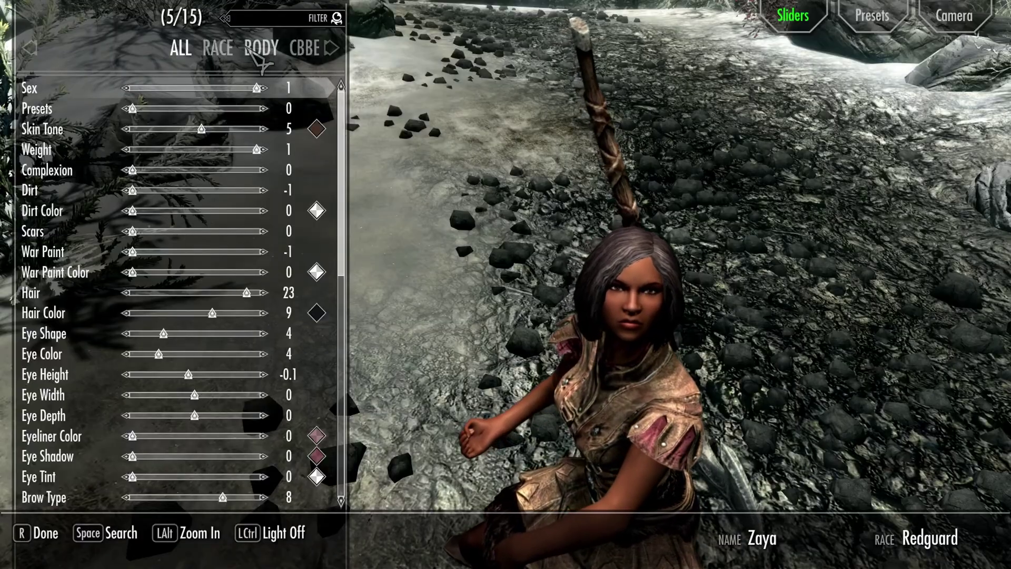
Step forward through the slider categories from Race, Body and CBBE Morphs to Body Scales.
click(217, 51)
click(221, 53)
click(232, 53)
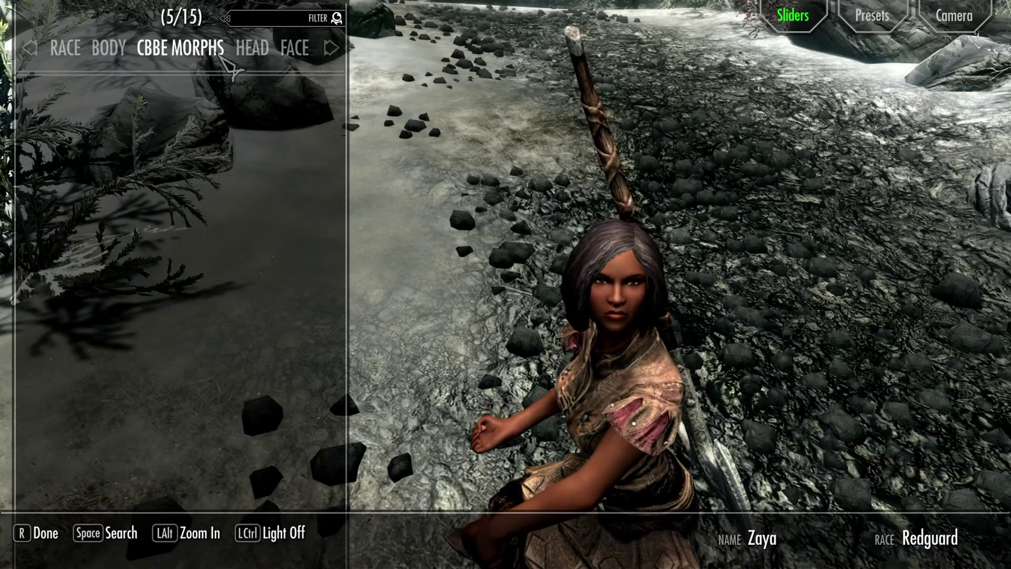
click(247, 53)
click(260, 53)
click(261, 52)
click(262, 52)
click(262, 52)
click(262, 53)
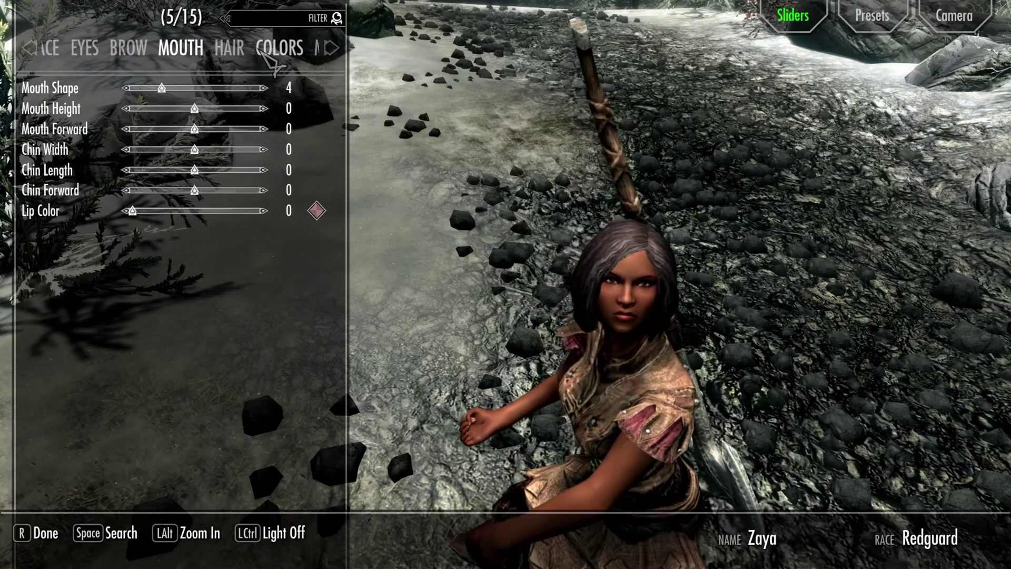
click(263, 53)
click(263, 53)
click(263, 54)
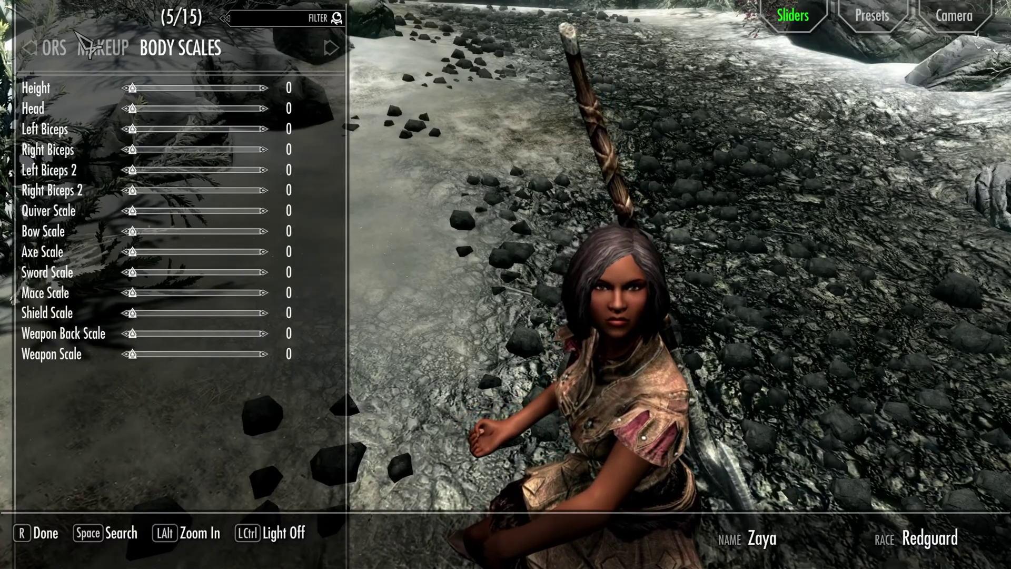
Go back through Colors, Mouth, Brow, Eyes and Face, ending on the Head sliders.
click(61, 50)
click(59, 49)
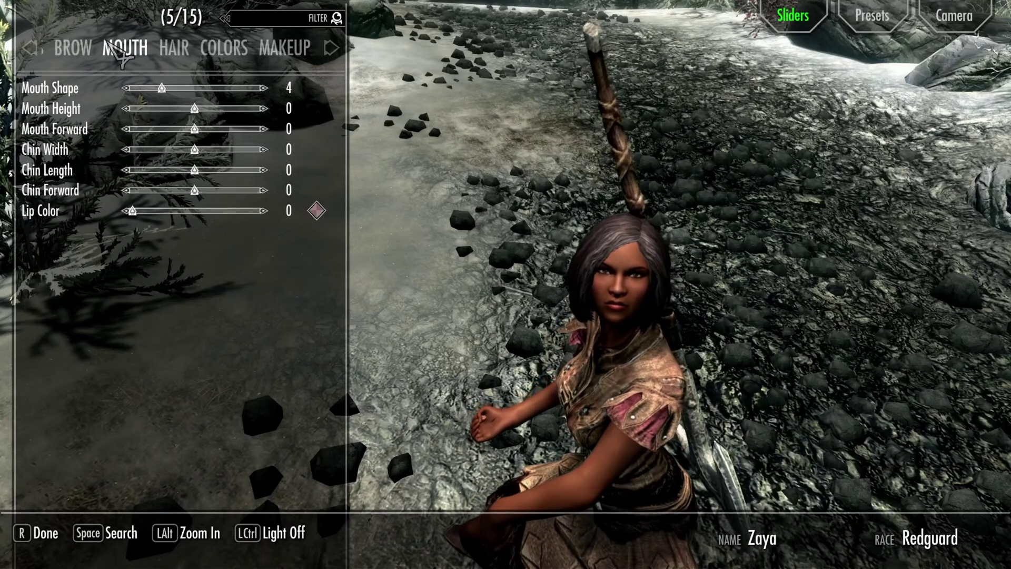
click(116, 48)
click(121, 48)
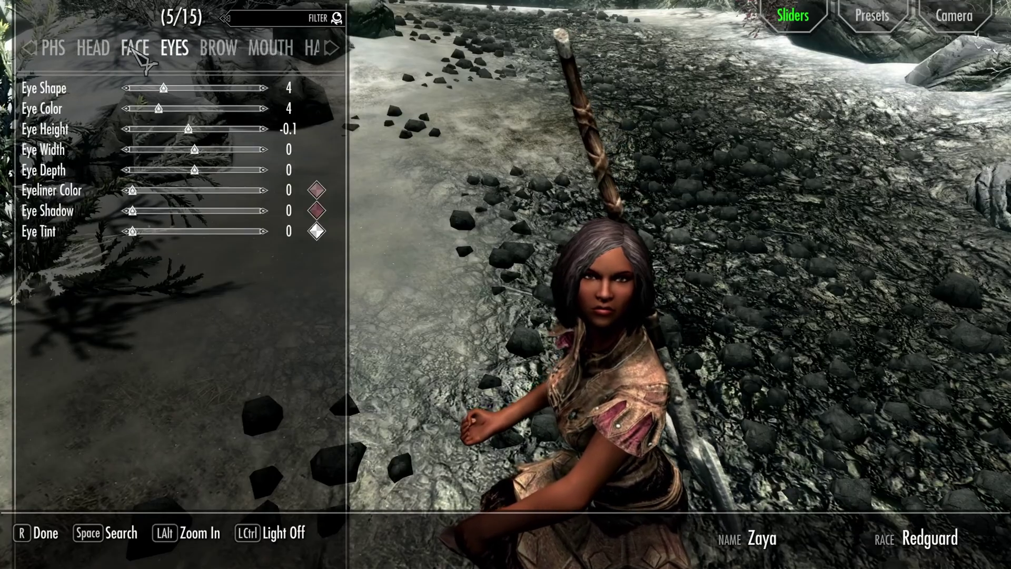
click(128, 48)
click(134, 48)
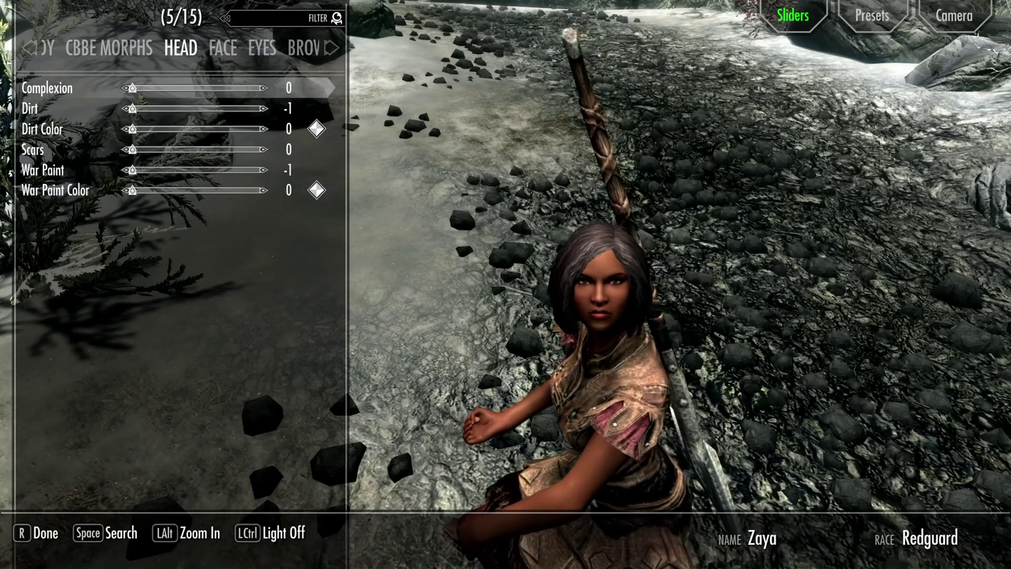